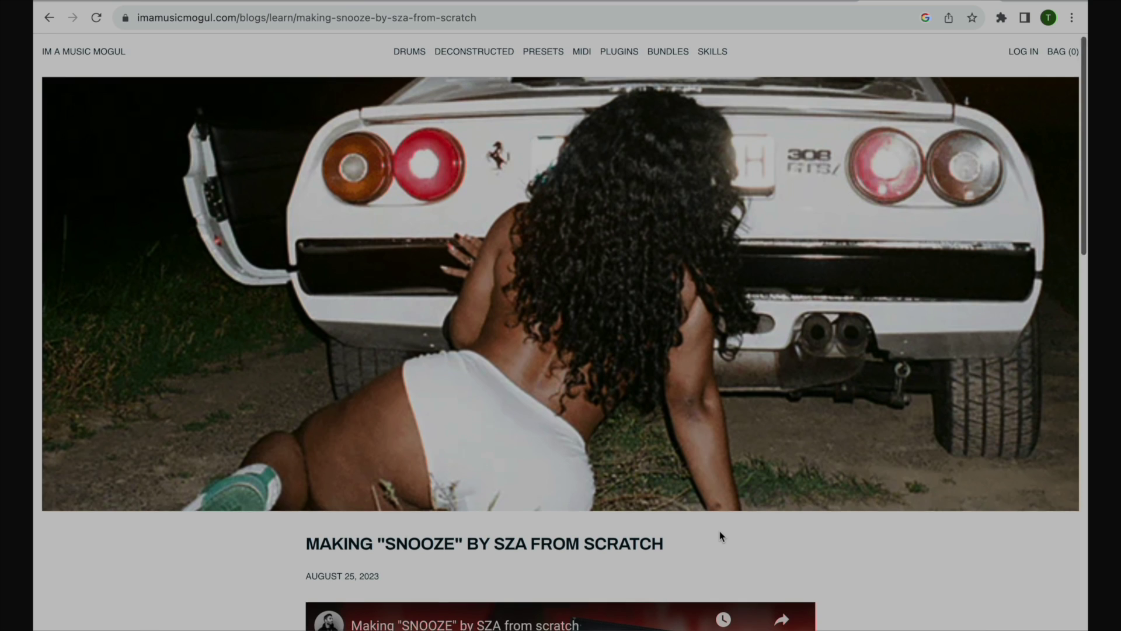
Scroll the imamusicmogul blog post to find the Snooze Logic Pro session download link.
scroll(720, 531, "down", 5)
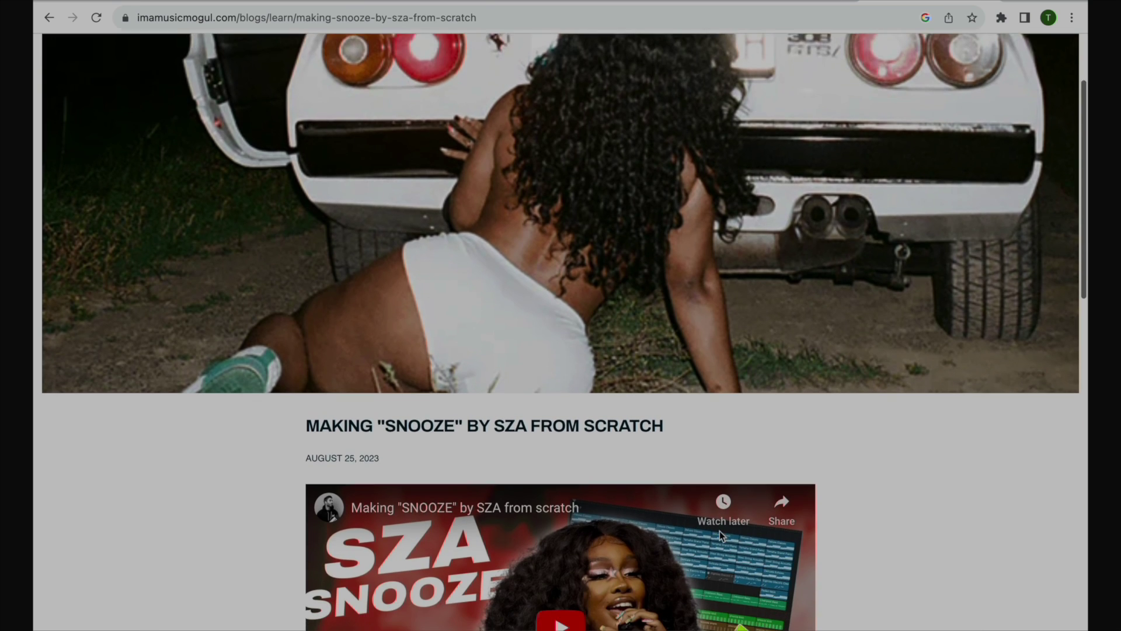
scroll(719, 530, "down", 3)
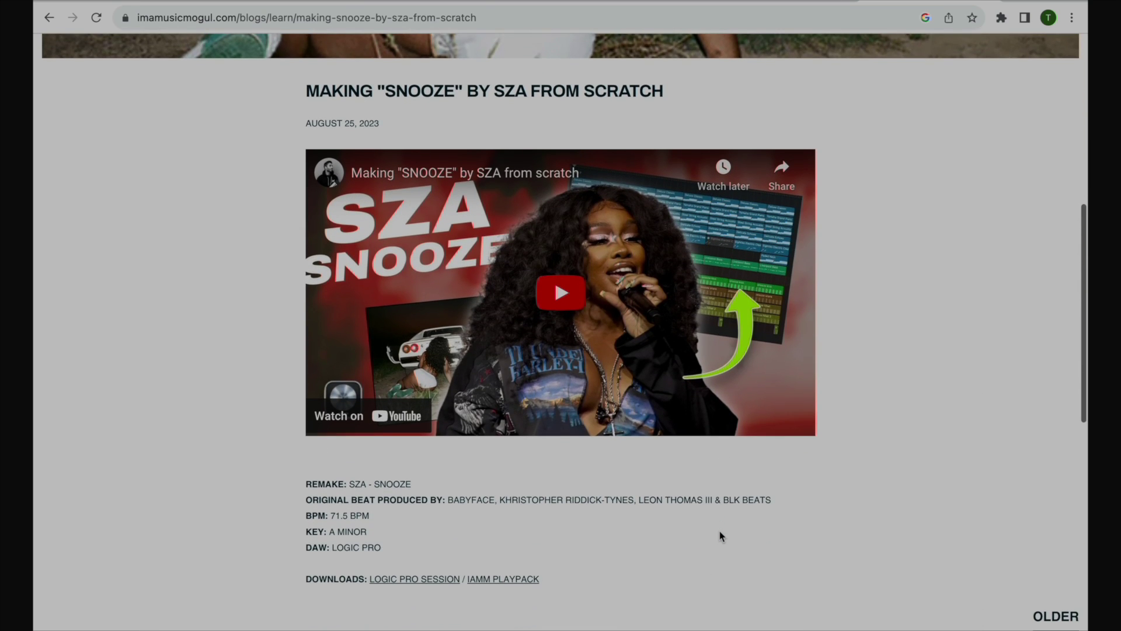
scroll(719, 530, "up", 6)
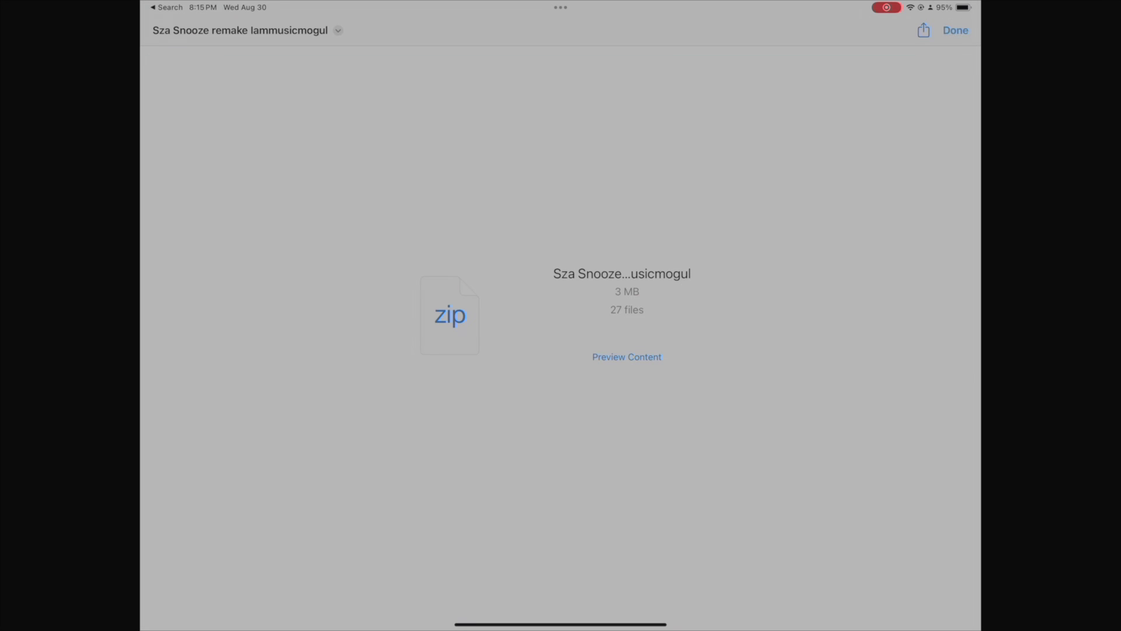
Extract the Sza Snooze remake zip in Downloads and open the SZA - Snooze (IAMM Remake) folder.
left_click(956, 30)
left_click(481, 90)
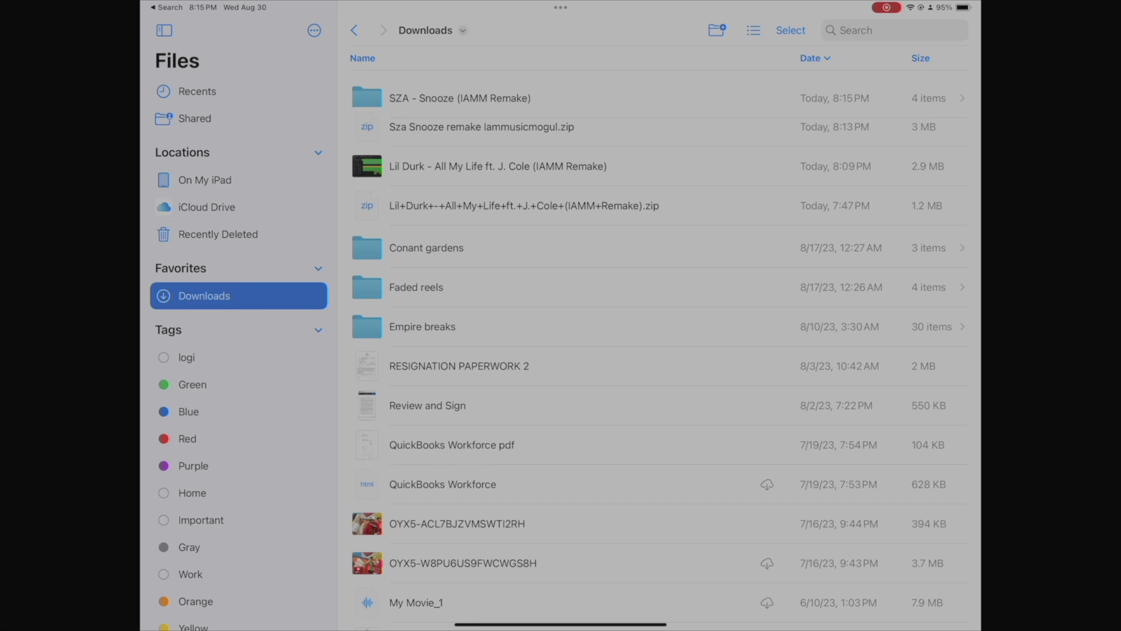
left_click(460, 90)
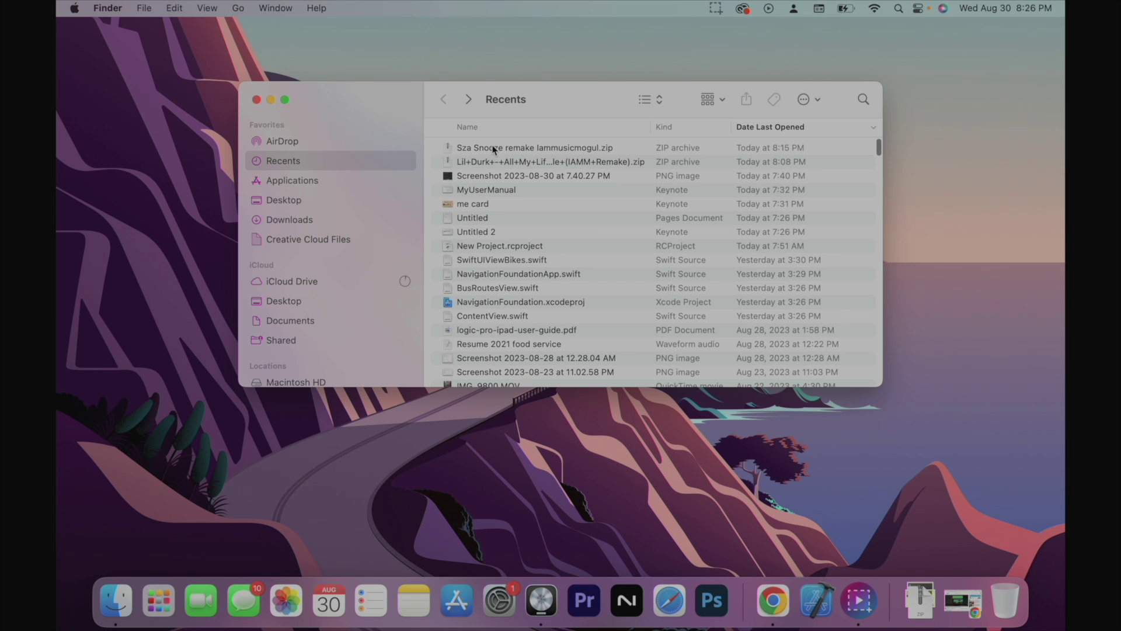
Unzip the Sza Snooze archive from Finder Recents and open the SZA - Snooze project in Logic Pro.
double_click(494, 147)
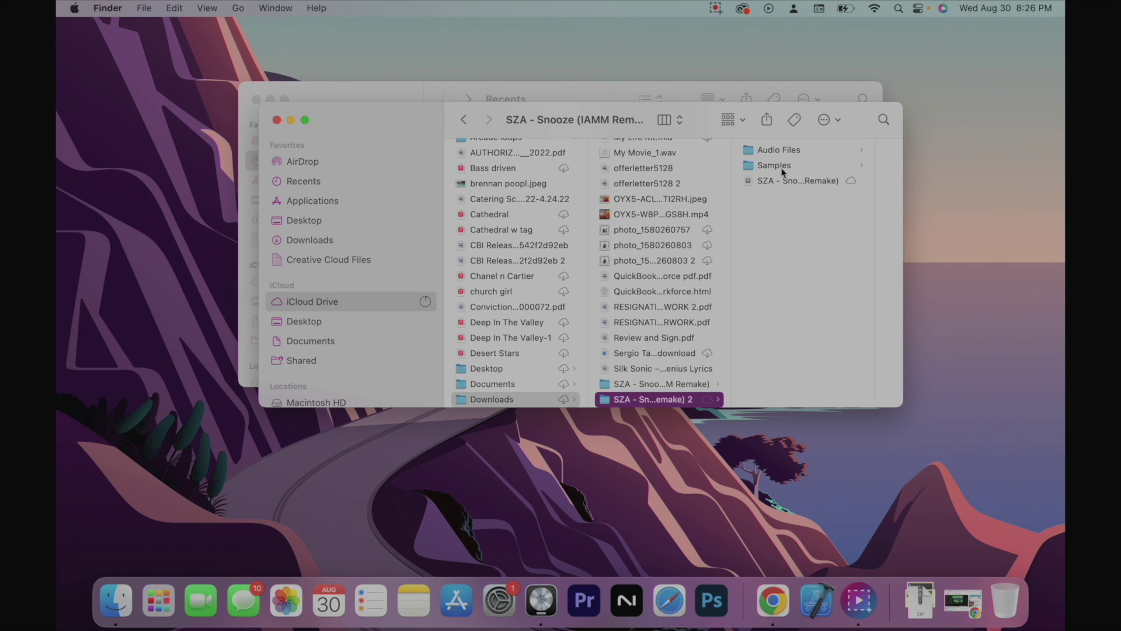
double_click(787, 183)
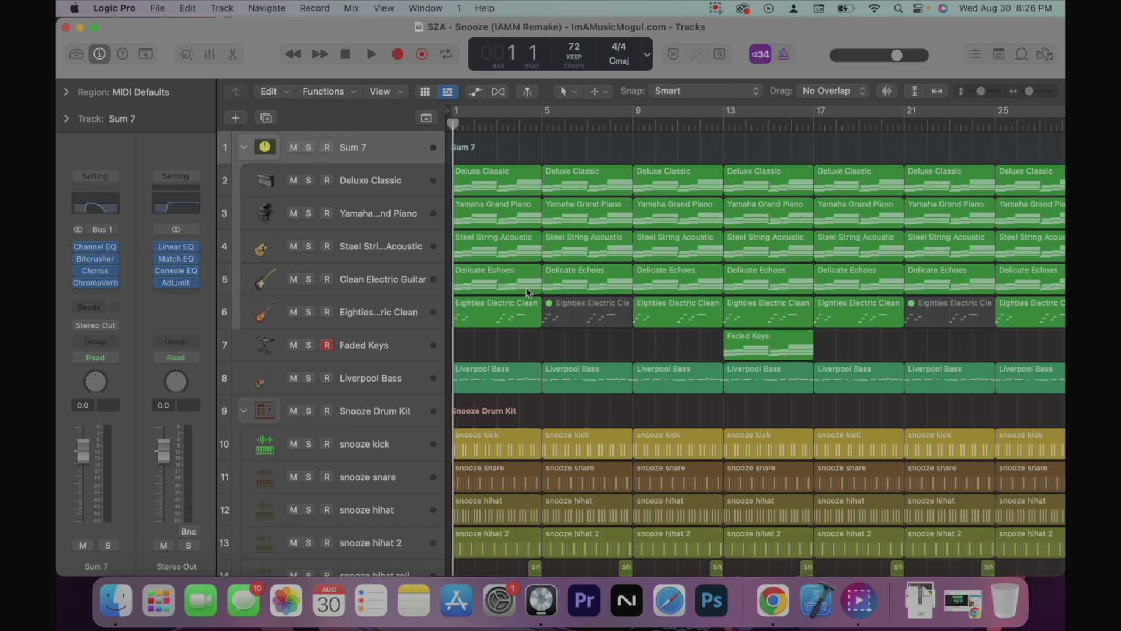
Zoom out to fit the Snooze arrangement, play it back, then bring up the menu bar commands.
scroll(528, 292, "down", 3)
key("z")
key("space")
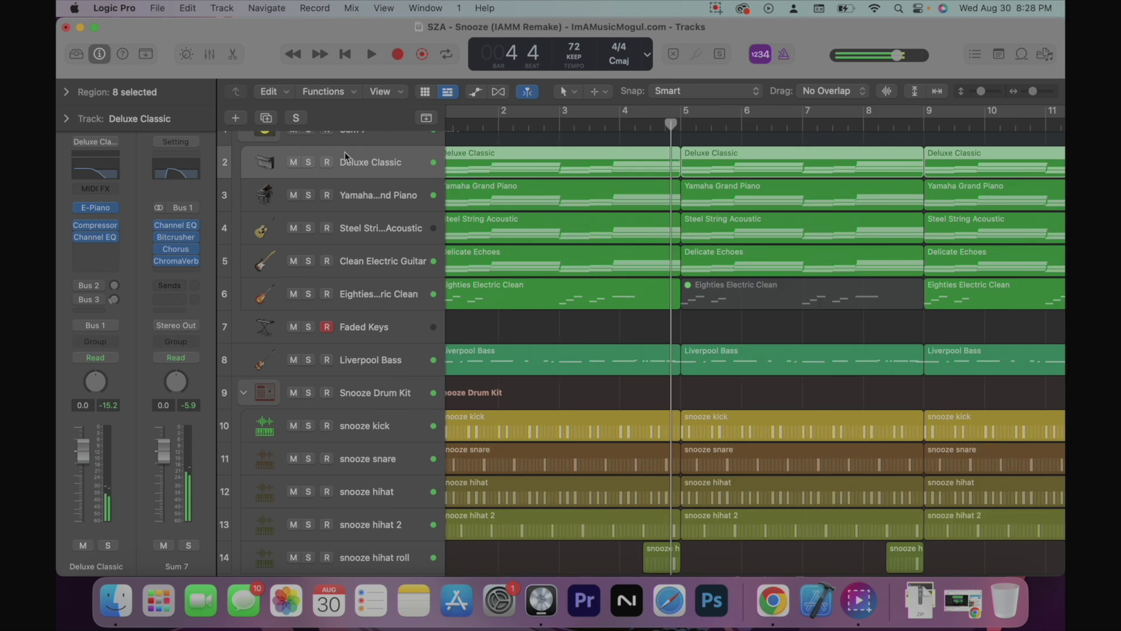
scroll(344, 152, "up", 1)
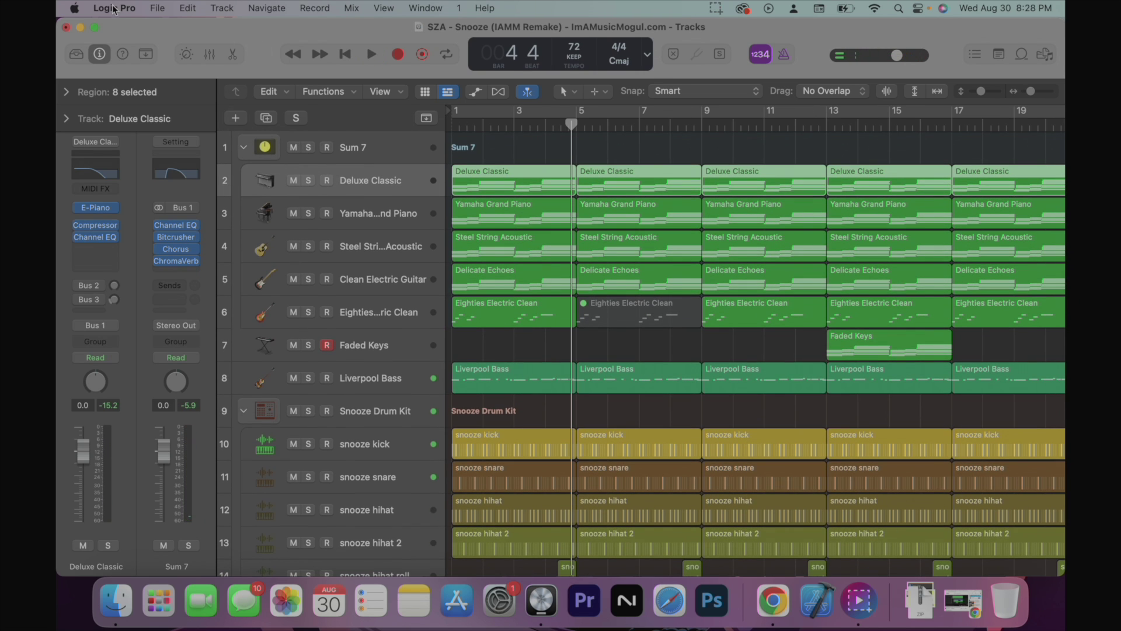
left_click(114, 8)
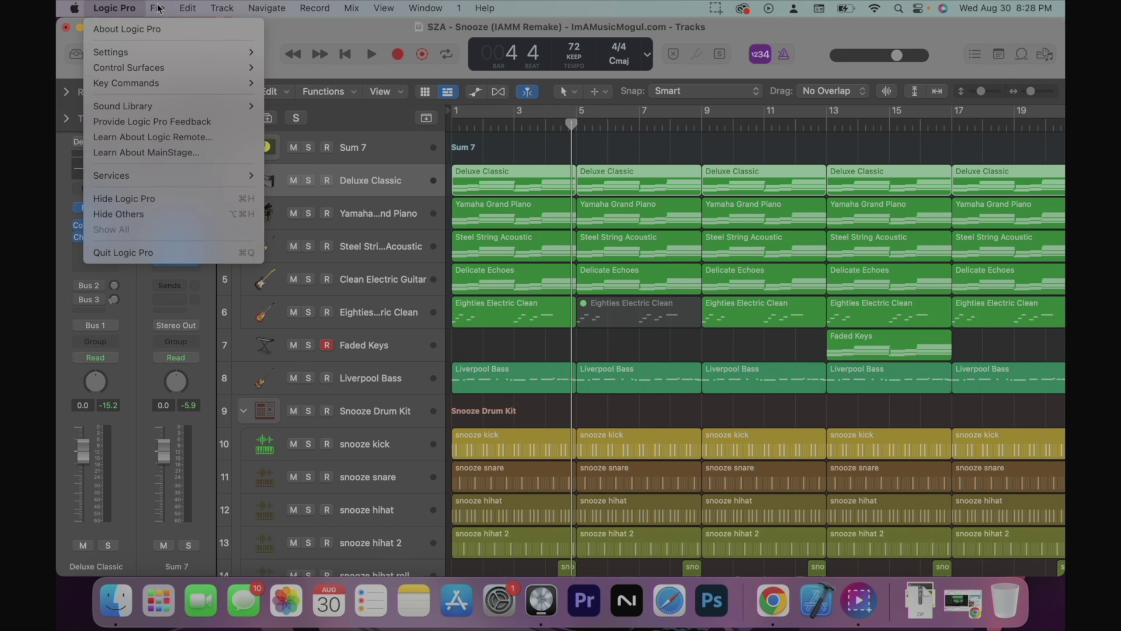
mouse_move(167, 8)
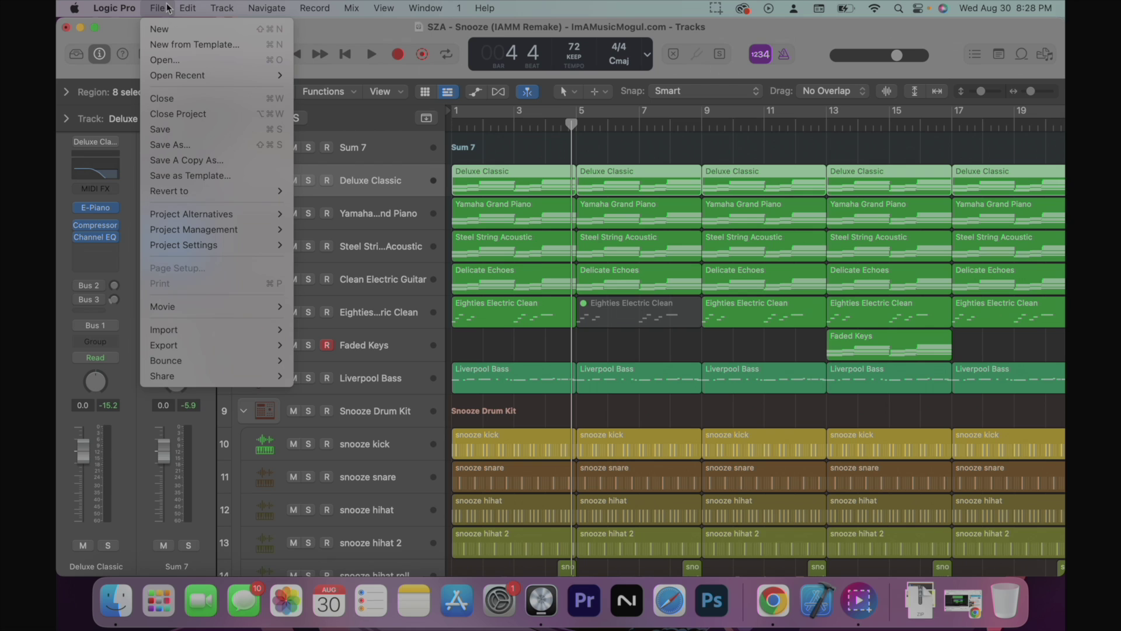
Save a copy named 'SZA - Snooze (IAMM Remake) Modified for iPad' to iCloud Drive, including Apple Sound Library content.
left_click(179, 167)
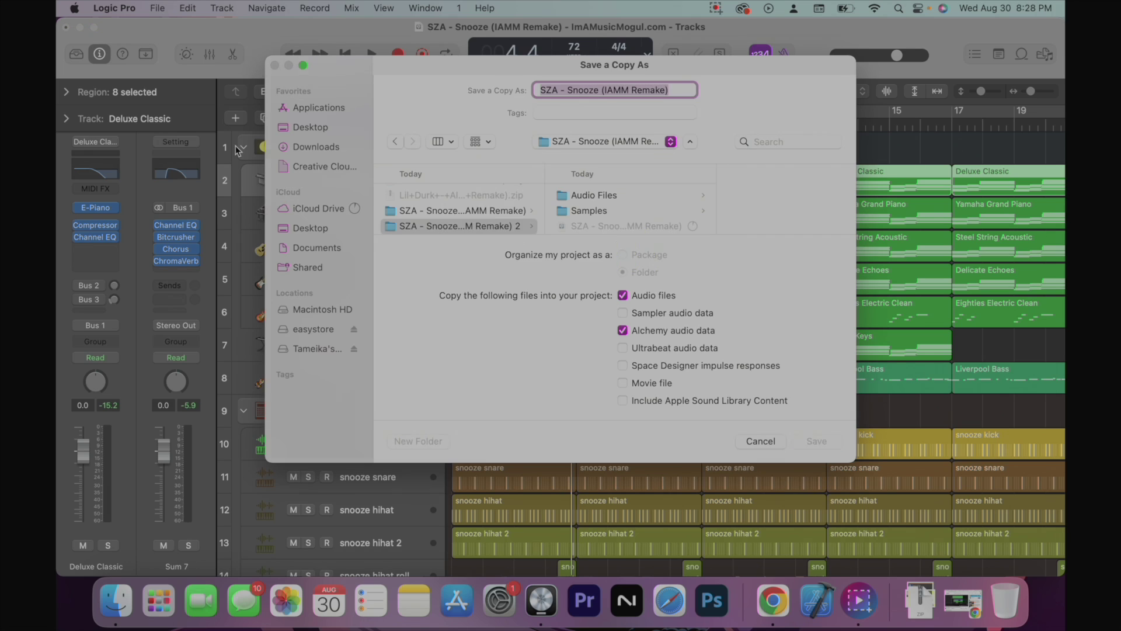
left_click(675, 87)
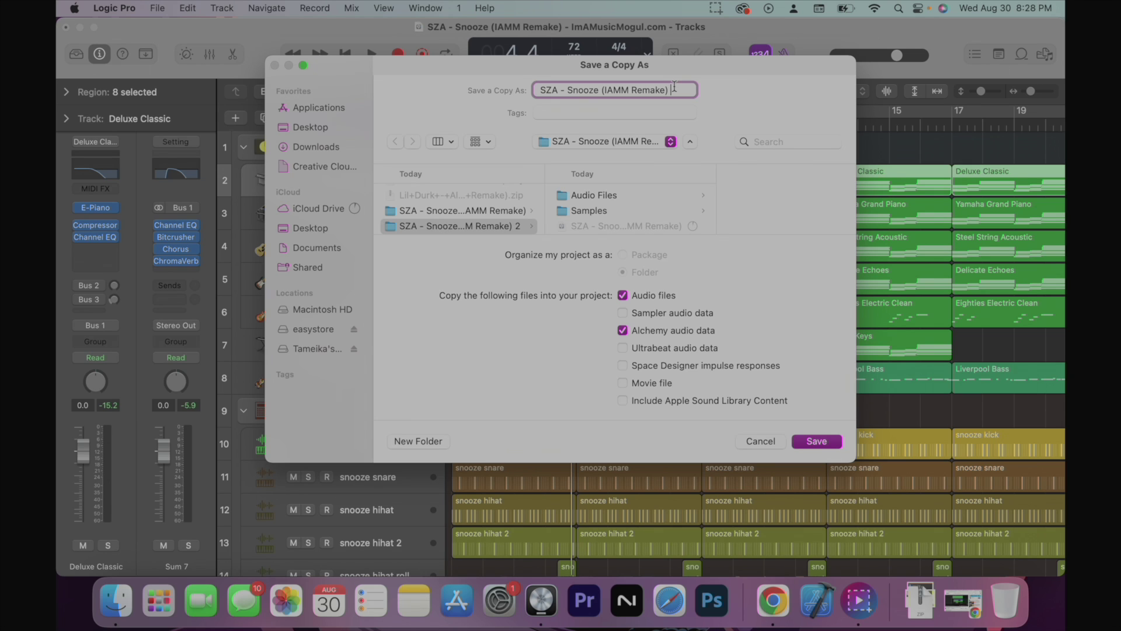
type("Modified")
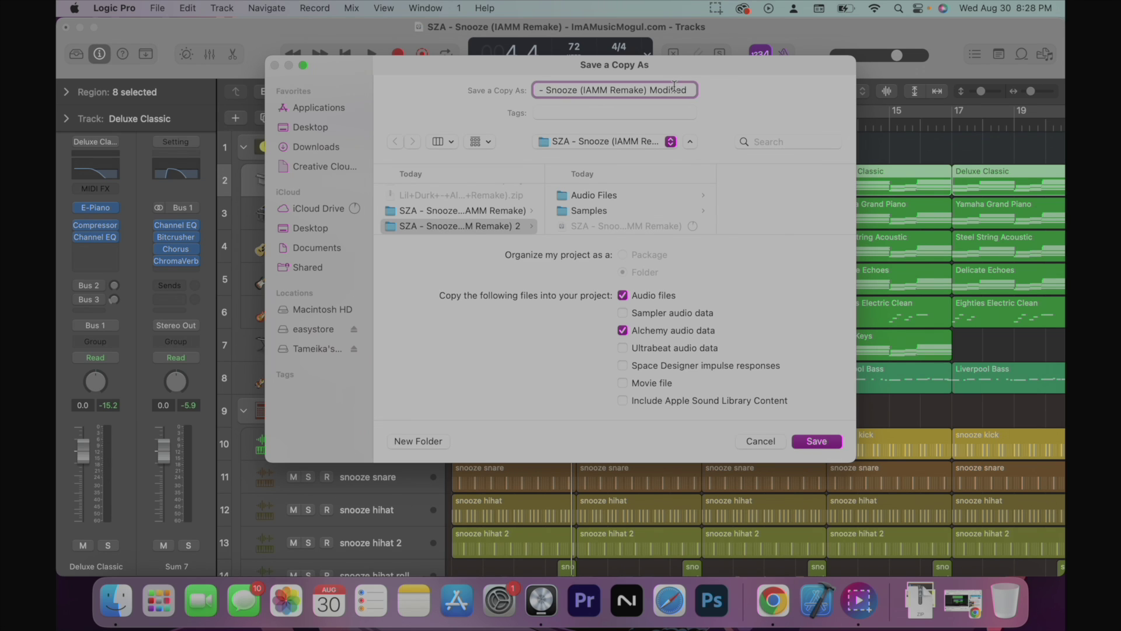
type(" for iPad")
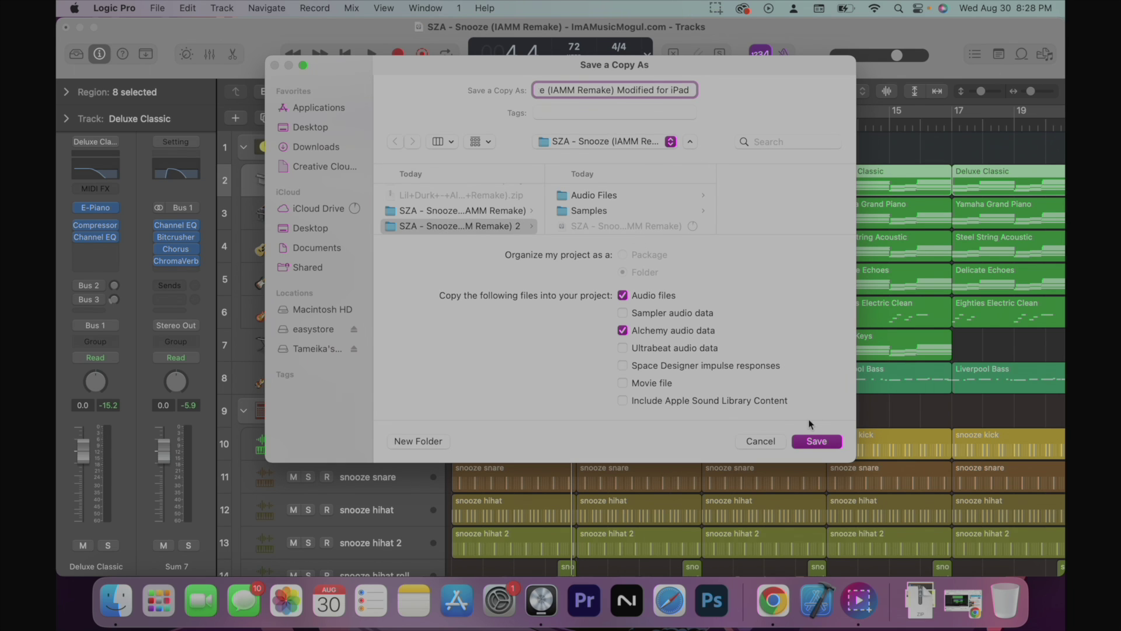
left_click(324, 208)
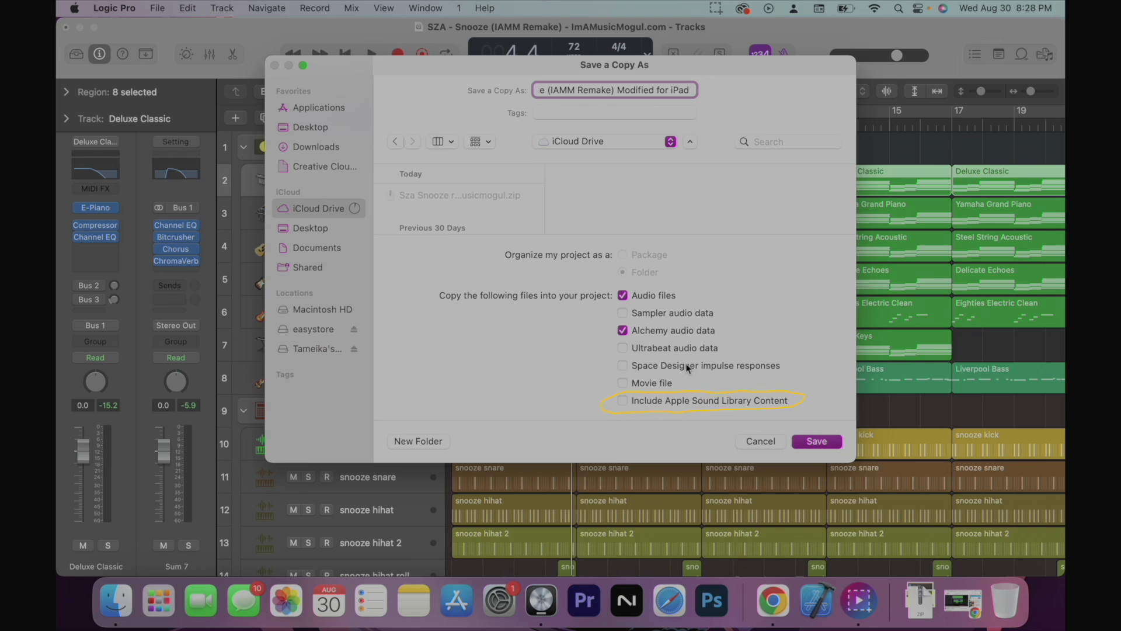
left_click(623, 401)
left_click(623, 402)
left_click(623, 402)
left_click(816, 441)
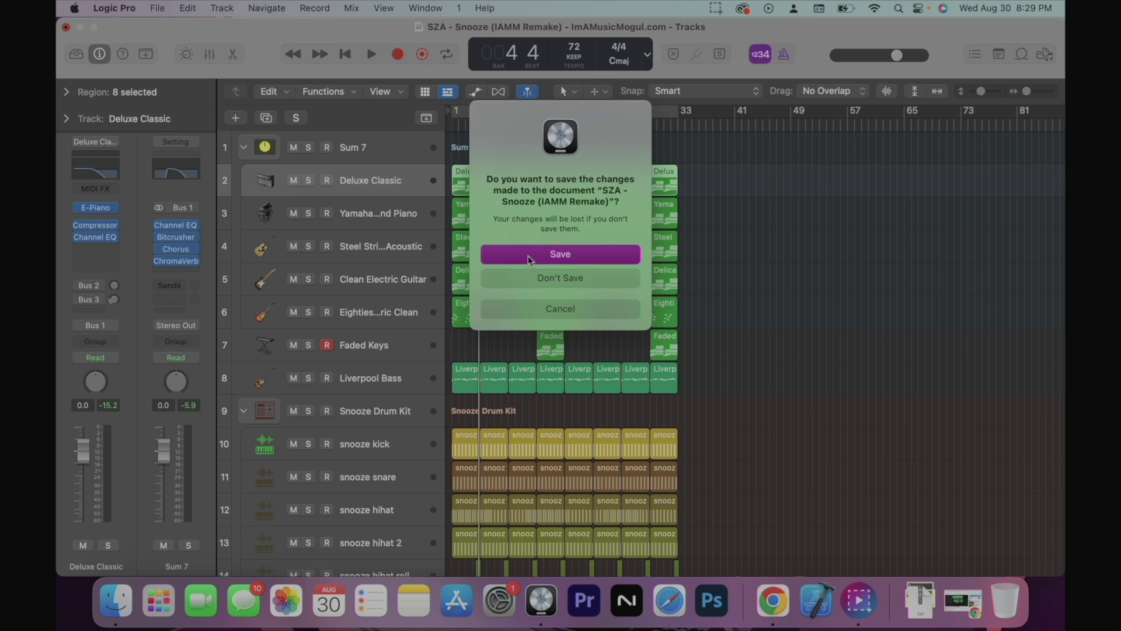
Discard changes to the original, then open the Modified for iPad project from its iCloud Drive folder.
left_click(527, 278)
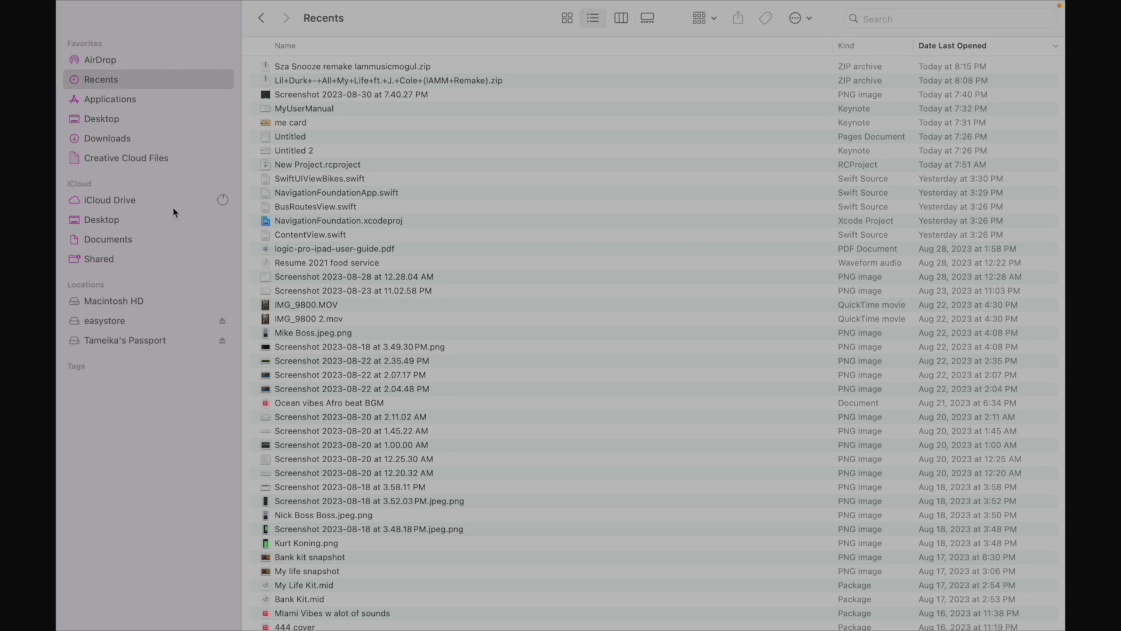
left_click(160, 204)
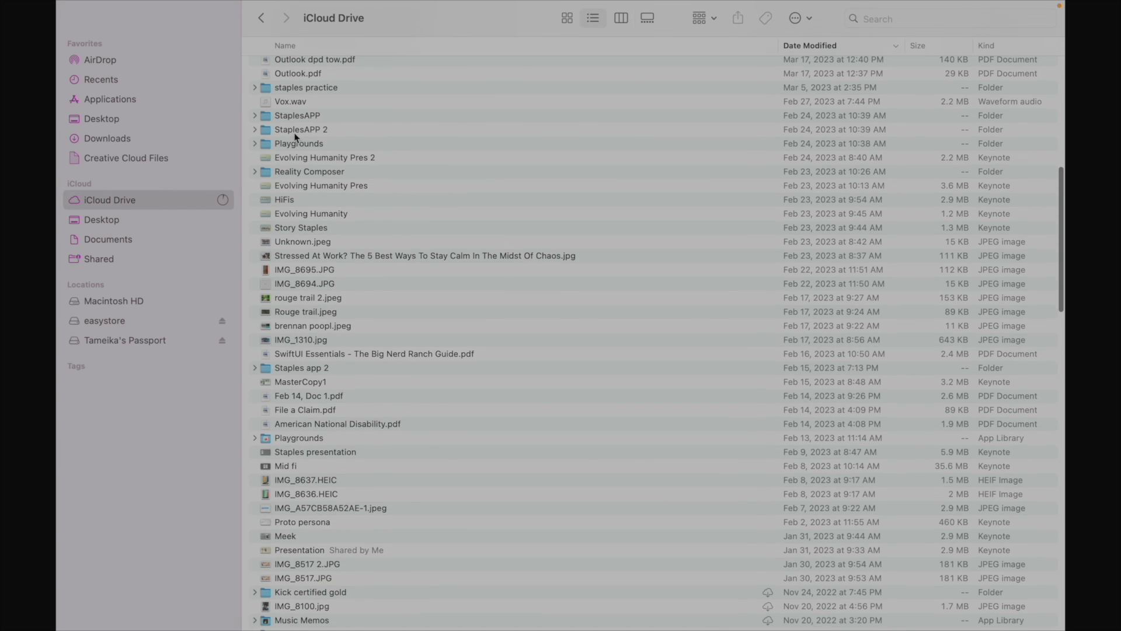
scroll(295, 137, "up", 10)
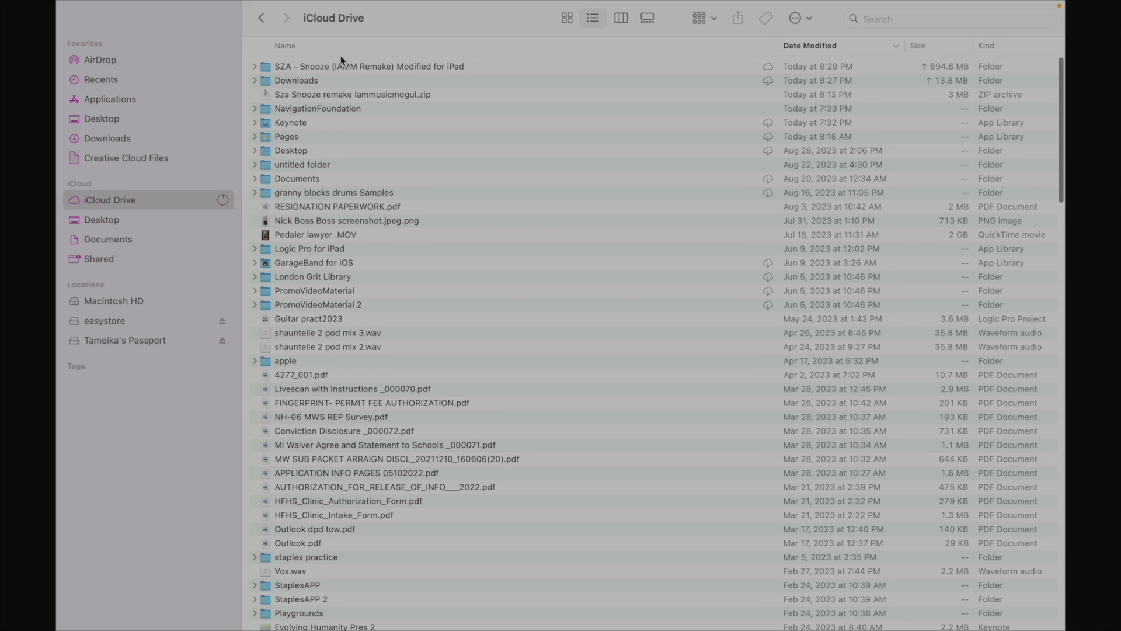
left_click(343, 72)
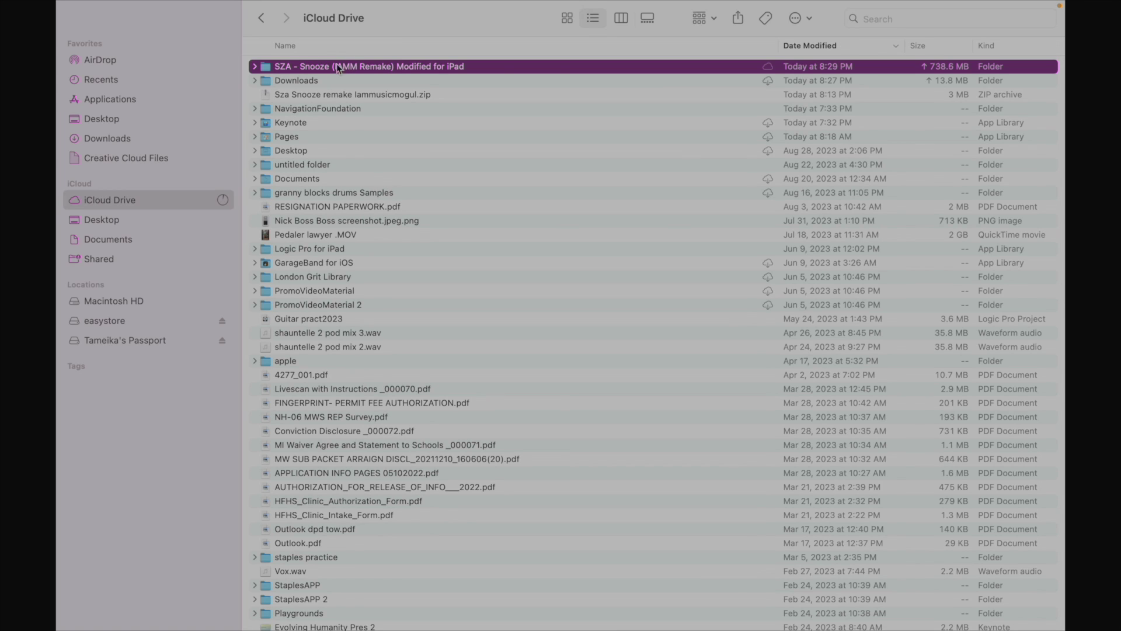
left_click(255, 66)
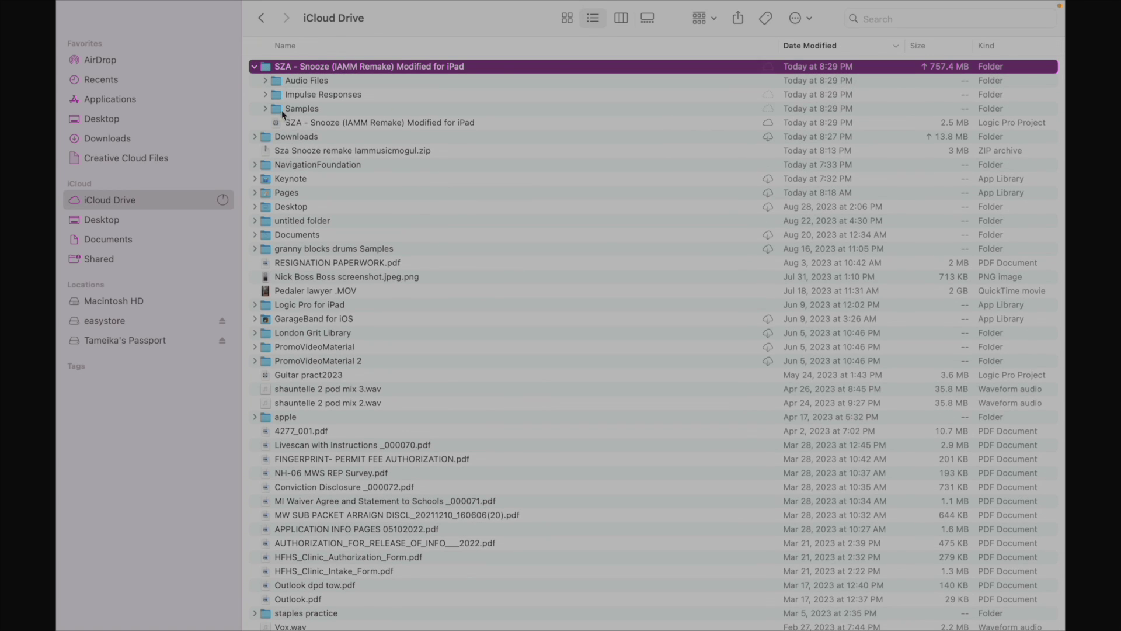
double_click(306, 124)
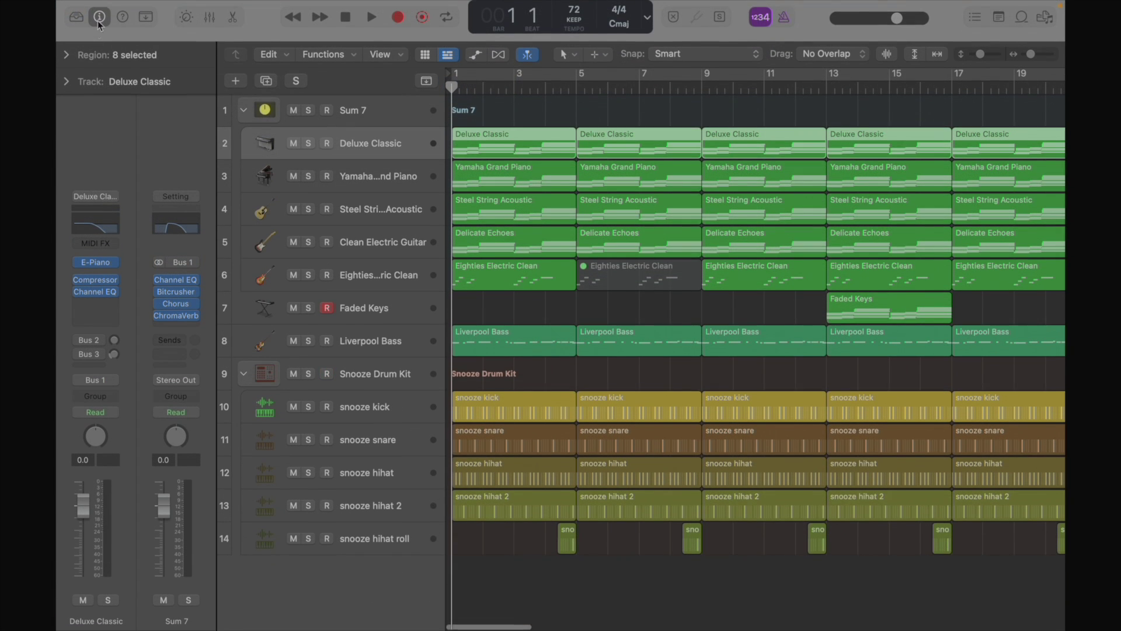
Consolidate the project, copying audio, sampler, Alchemy, Ultrabeat, impulse response and Sound Library assets.
left_click(157, 8)
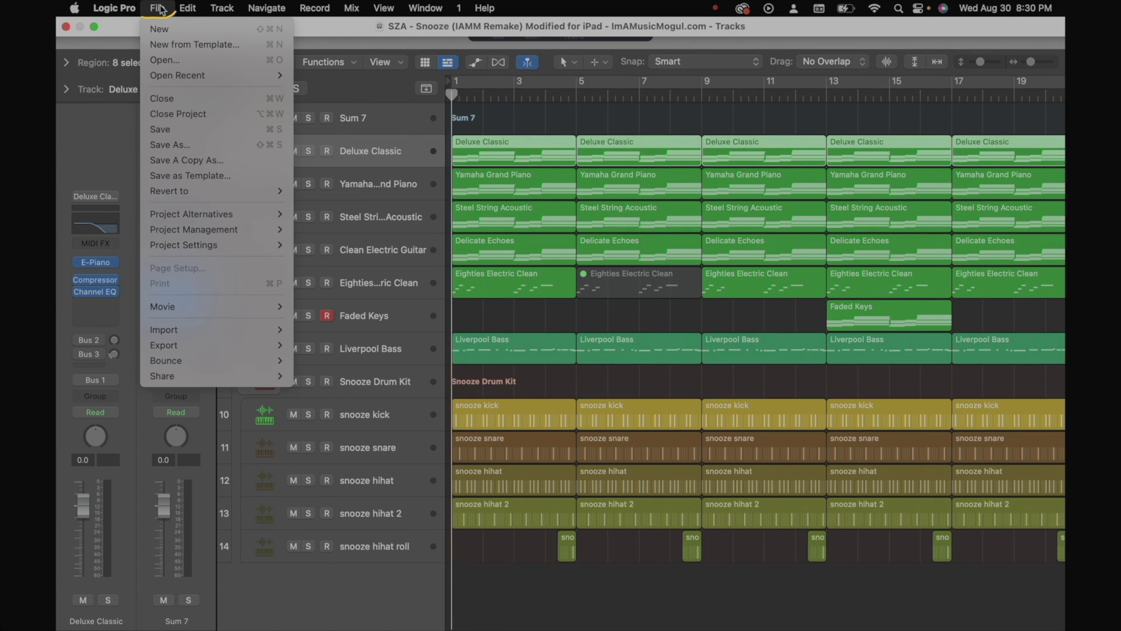
mouse_move(193, 231)
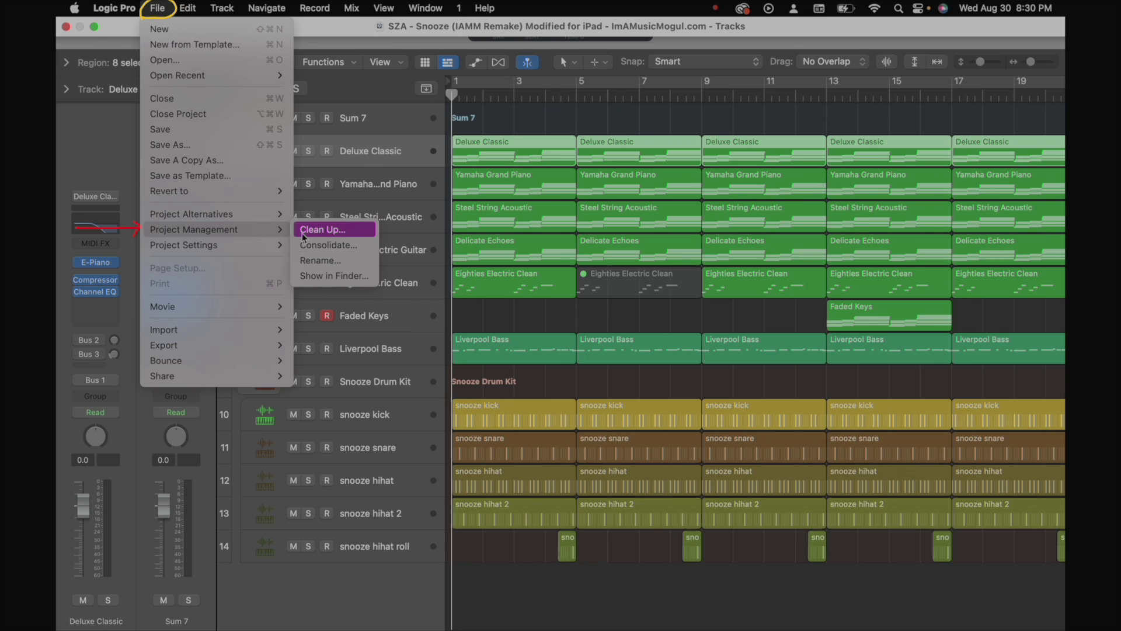
left_click(315, 245)
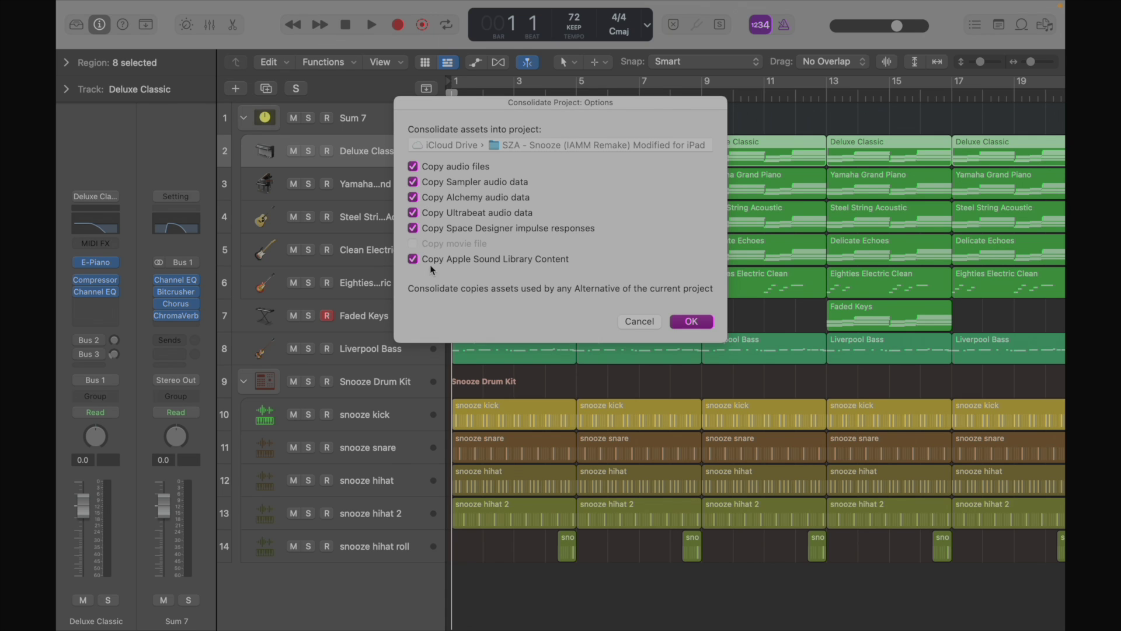
left_click(691, 321)
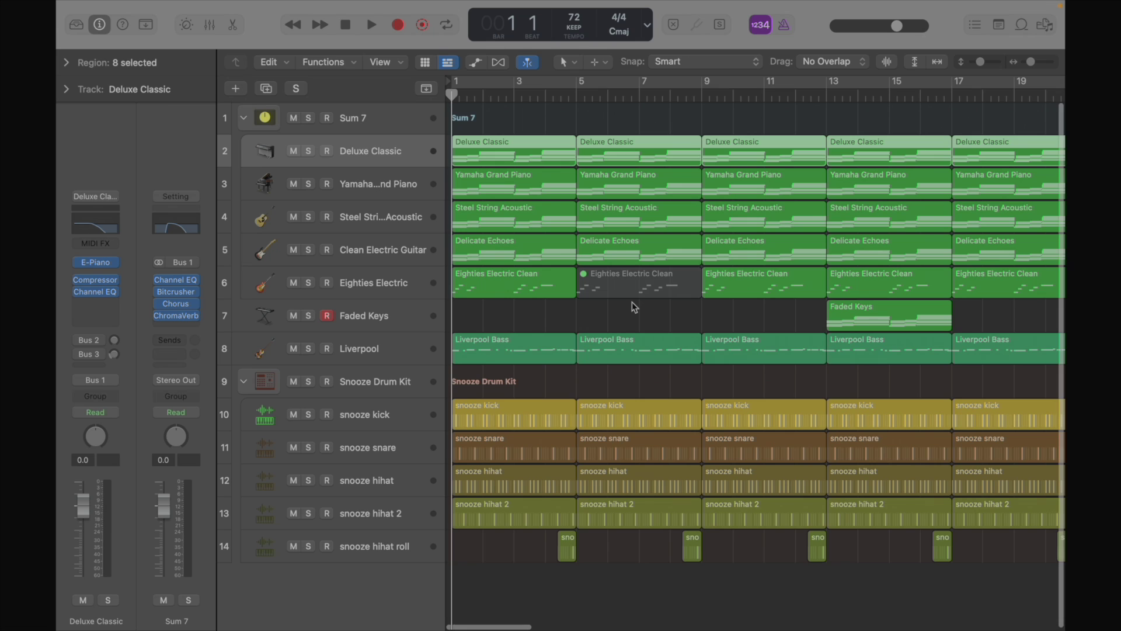
Briefly play and stop the consolidated project, then choose File > Save As.
key("space")
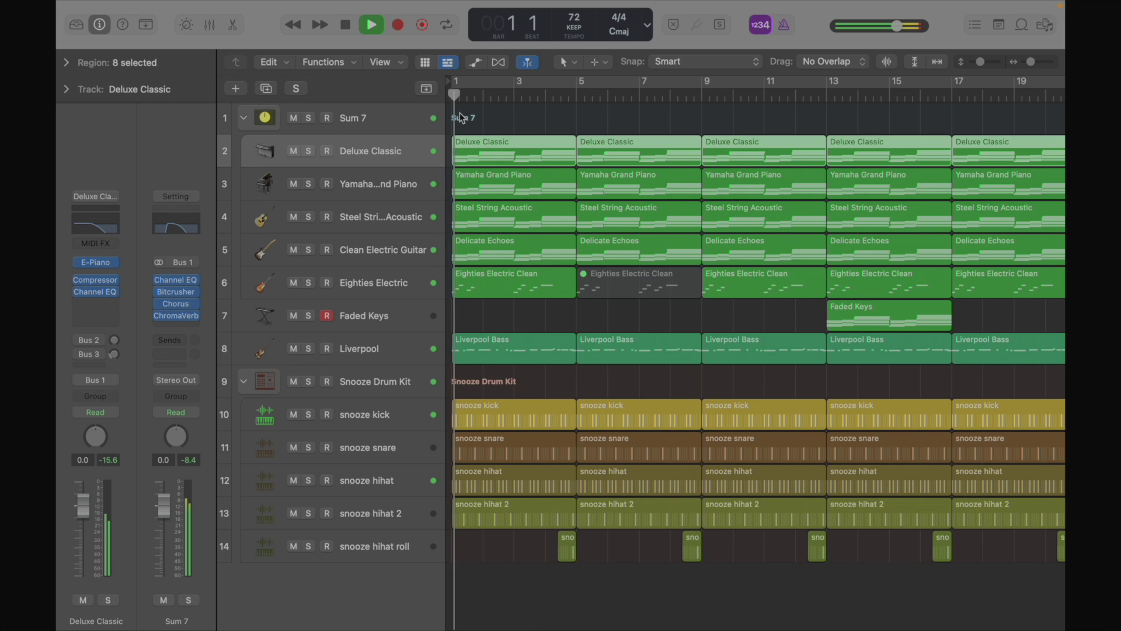
key("space")
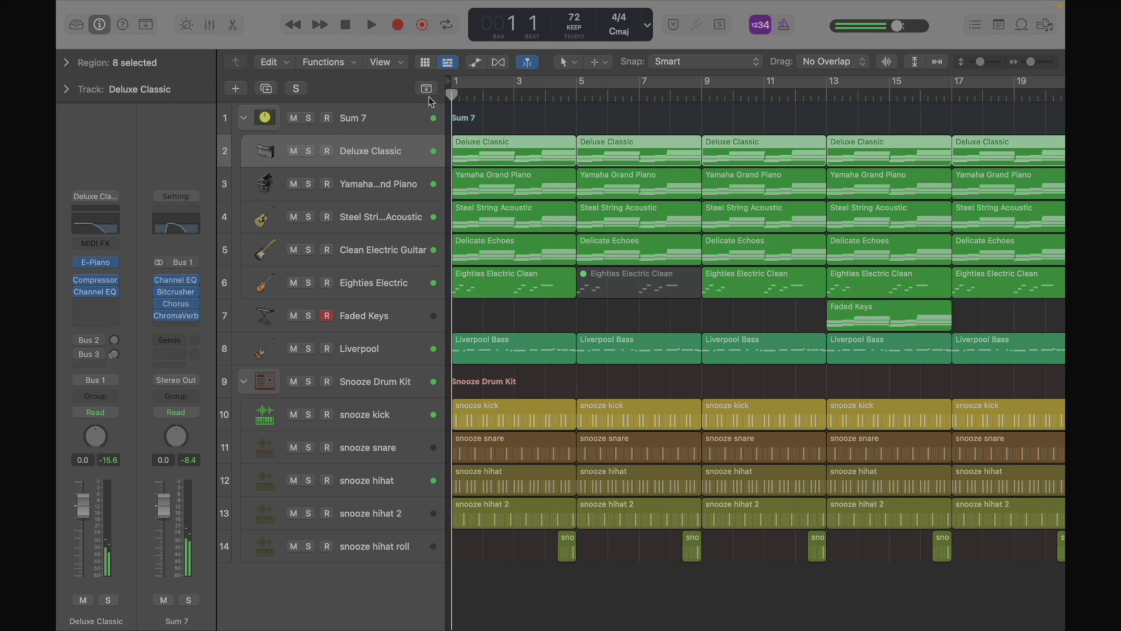
mouse_move(218, 5)
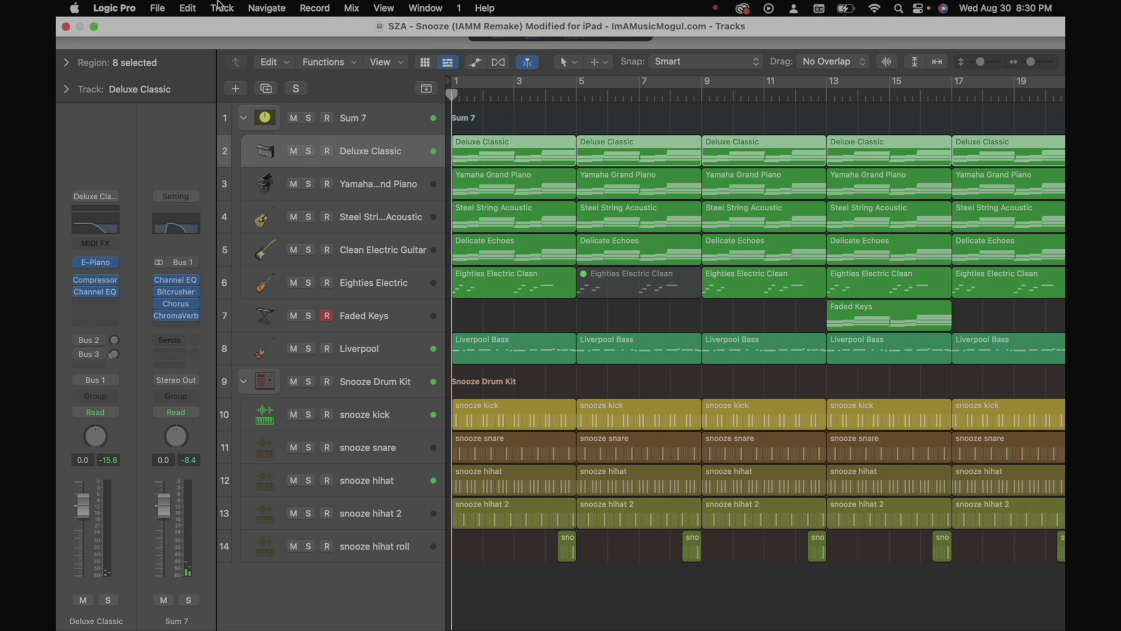
left_click(135, 9)
mouse_move(157, 9)
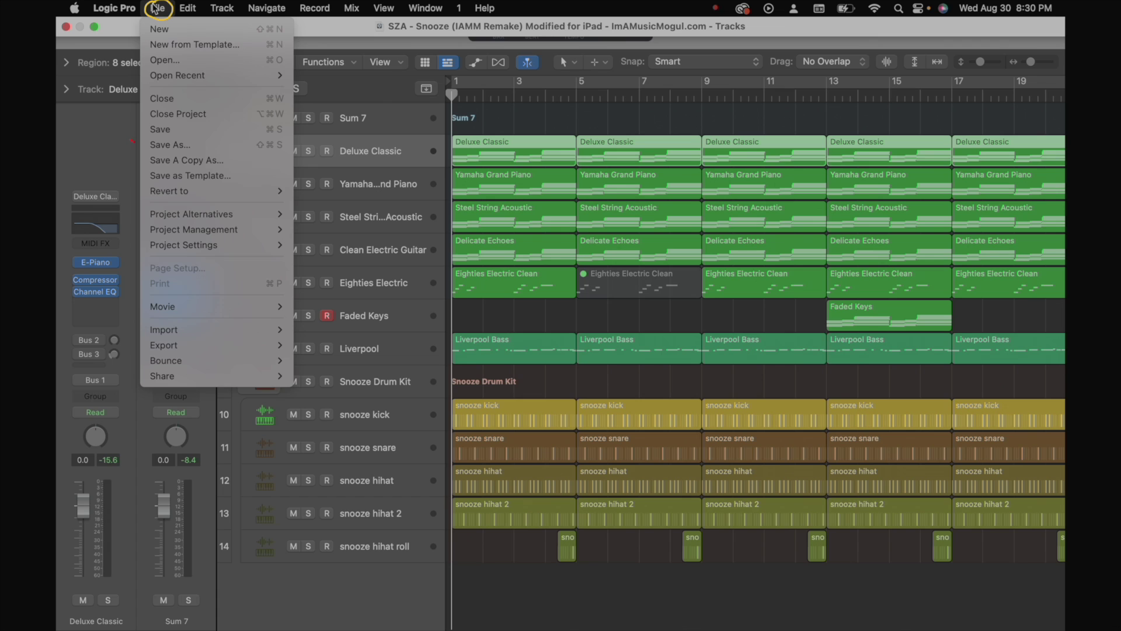
left_click(167, 143)
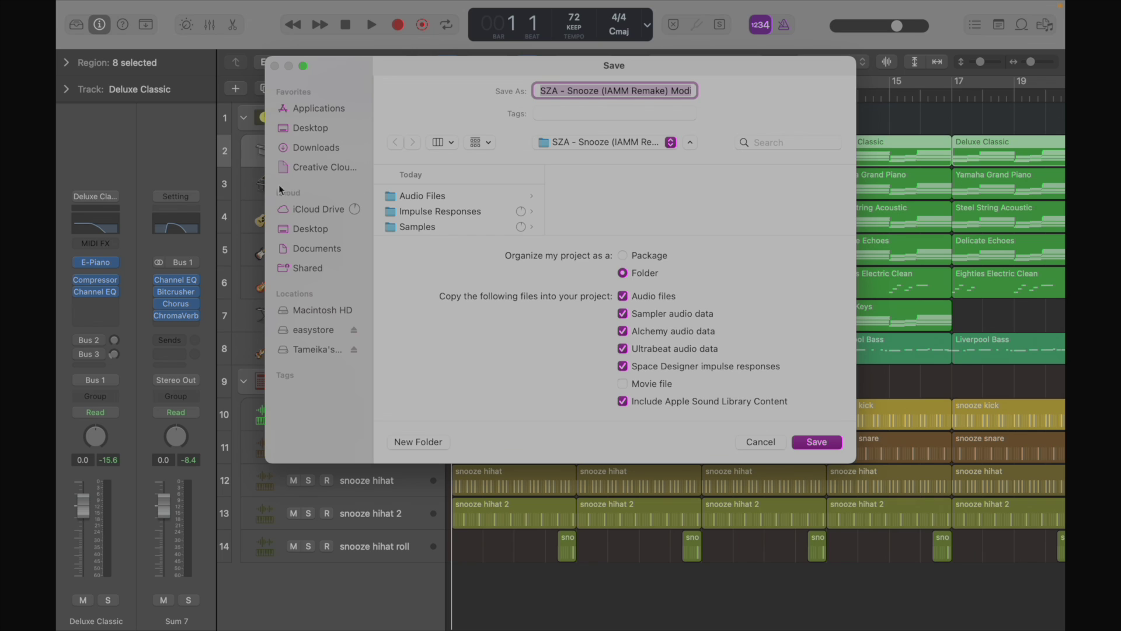
Save the project to iCloud Drive organized as a Package rather than a folder.
left_click(301, 209)
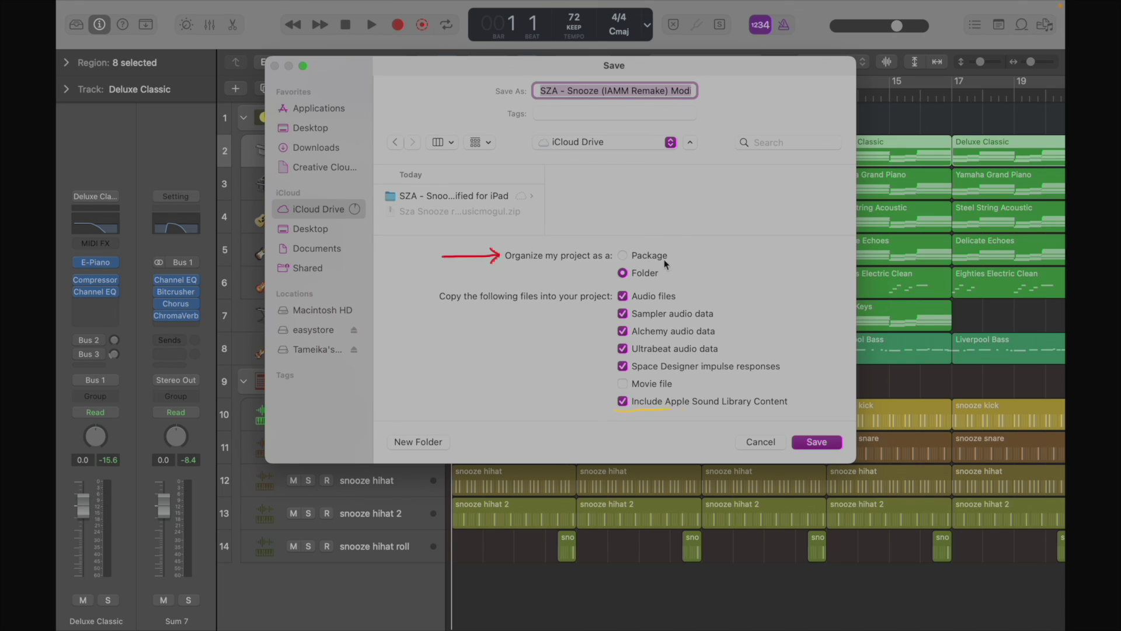
left_click(624, 256)
left_click(816, 442)
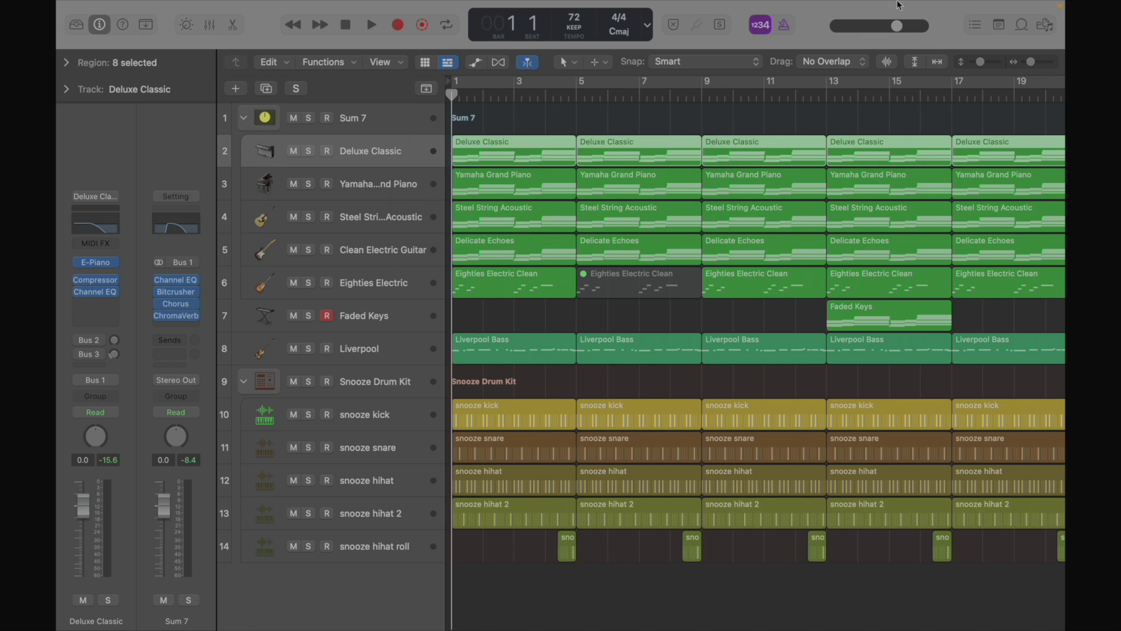
Take Logic Pro out of full screen and close the desktop project window.
mouse_move(66, 28)
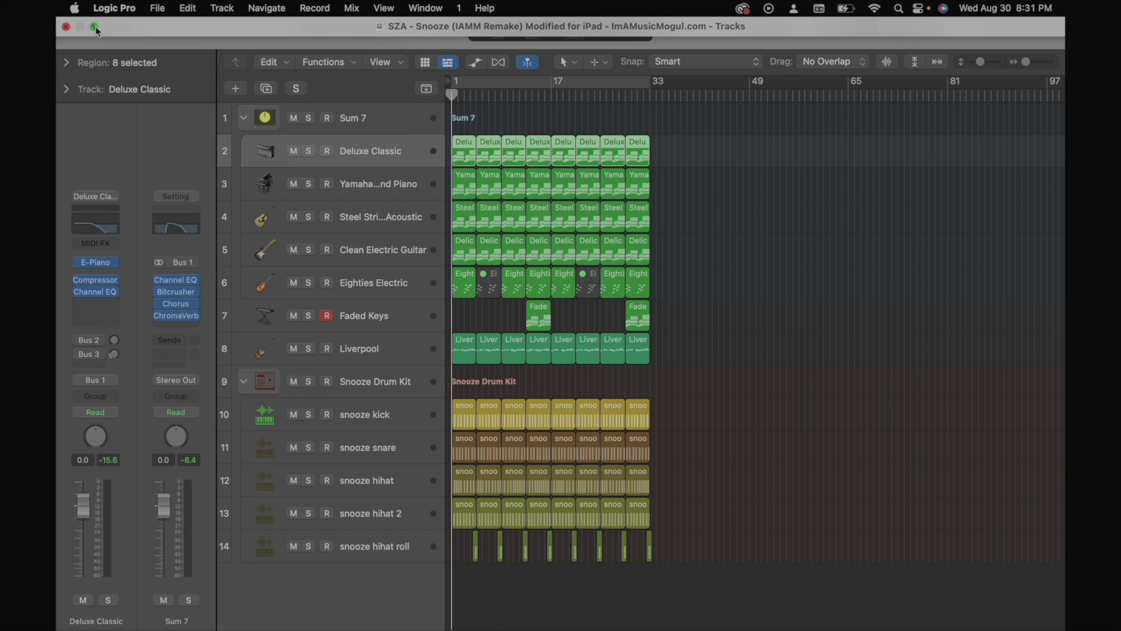
left_click(94, 26)
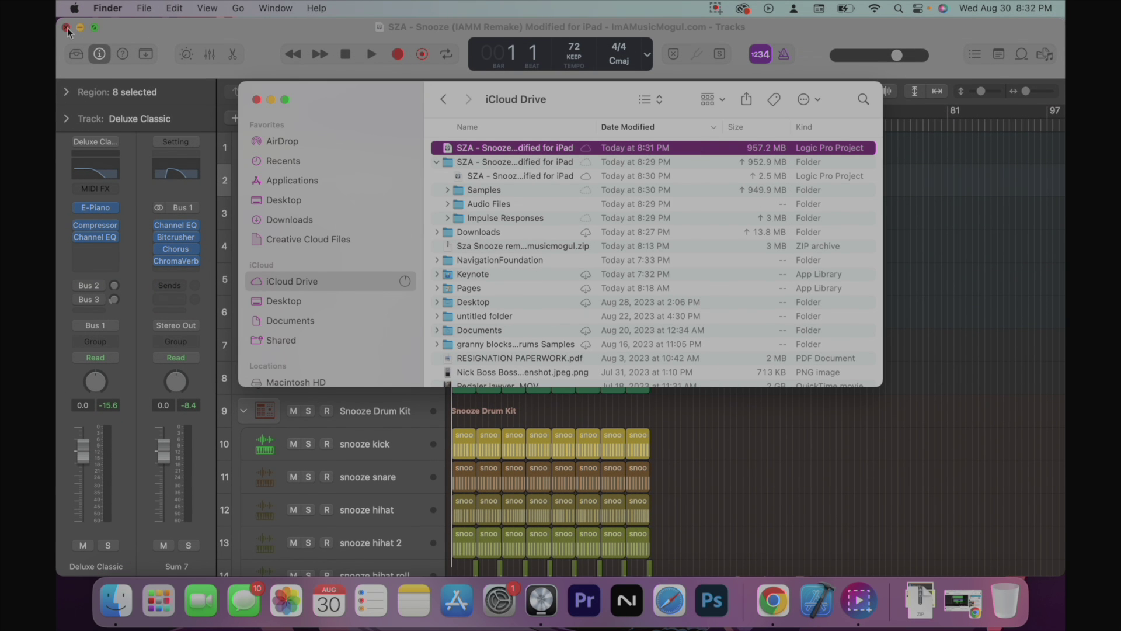
left_click(66, 27)
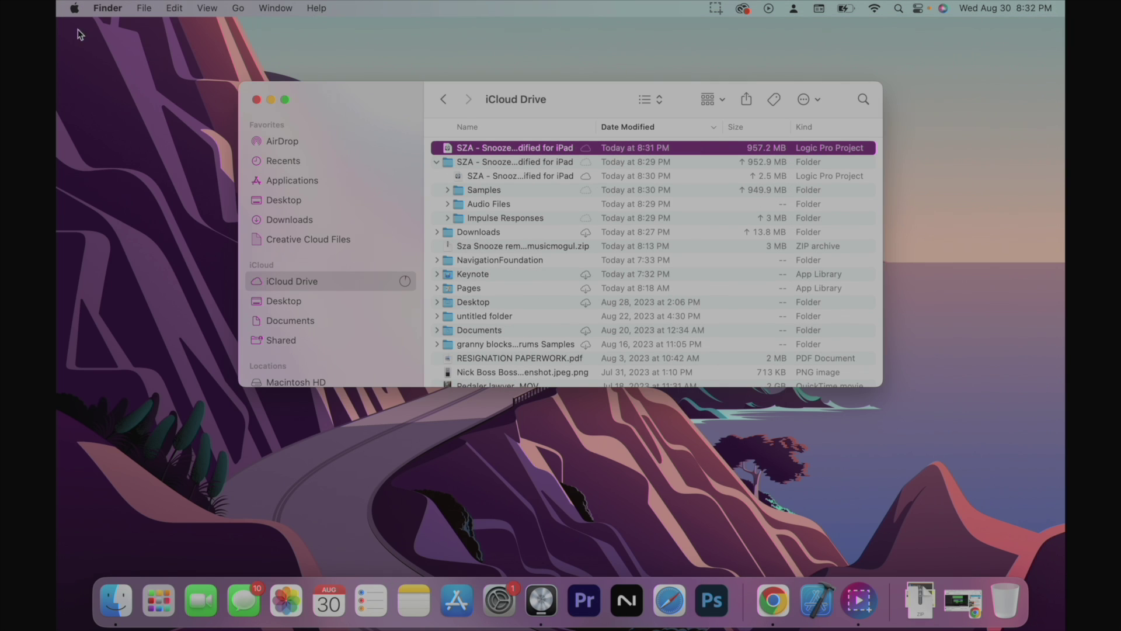
Share the Modified for iPad package from iCloud Drive to the iPad via AirDrop.
right_click(474, 149)
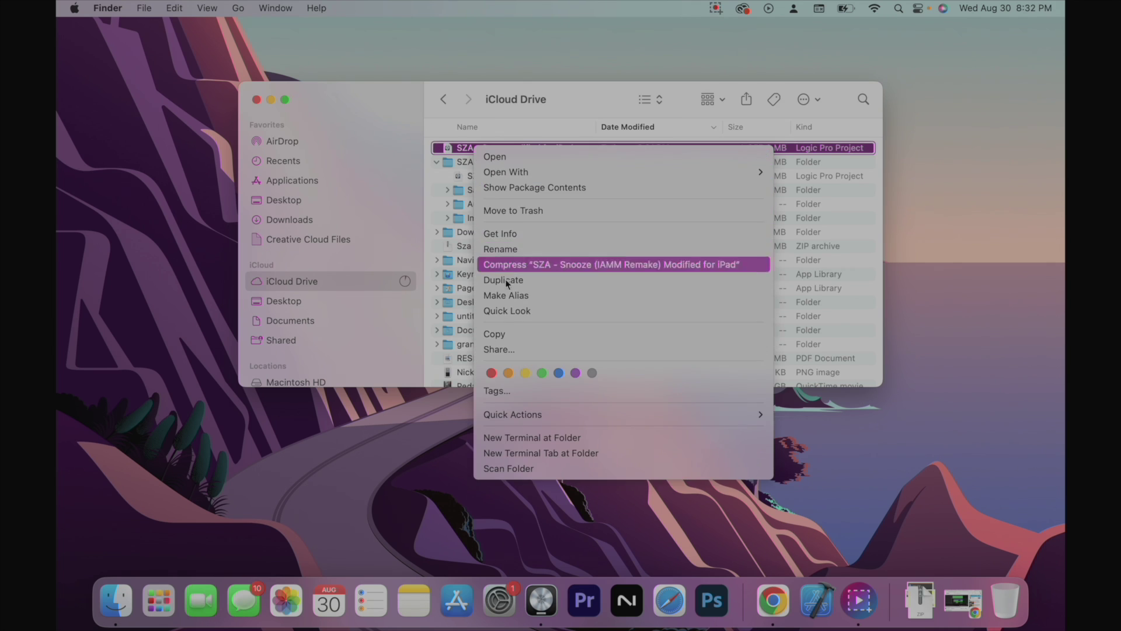
left_click(503, 349)
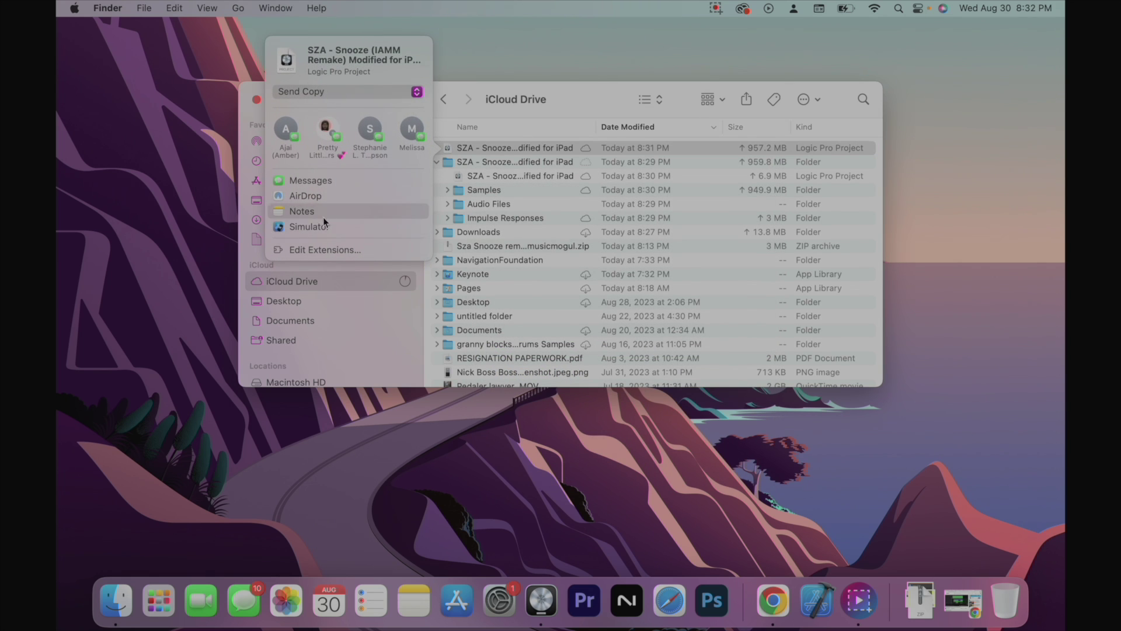
left_click(321, 195)
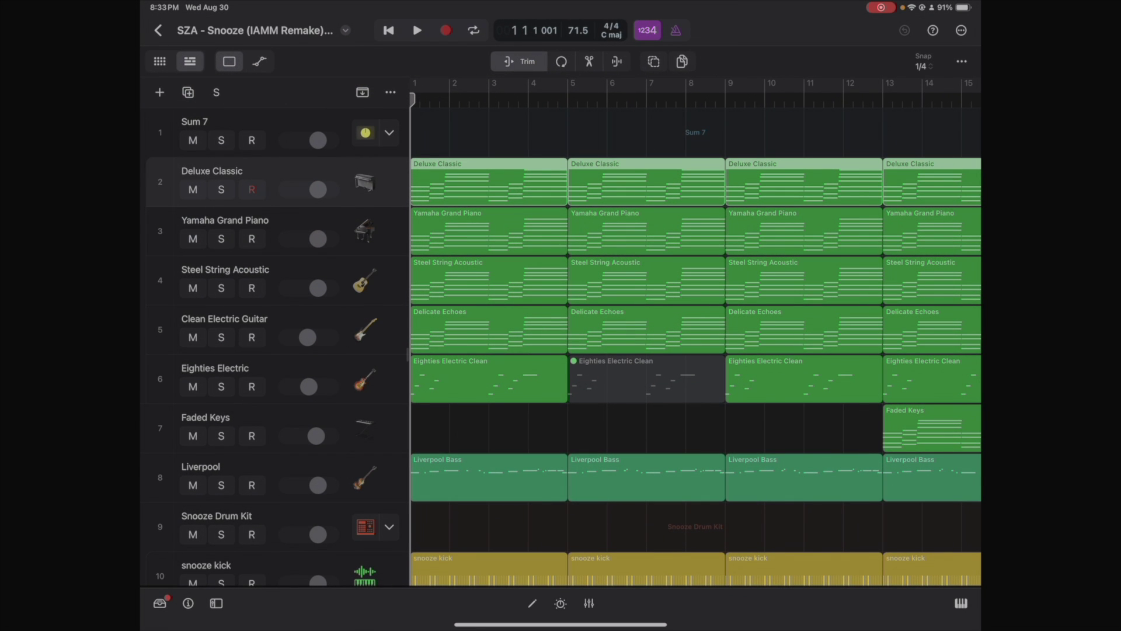
Play the received project briefly and stop it, checking all fourteen tracks in the list.
scroll(561, 345, "down", 5)
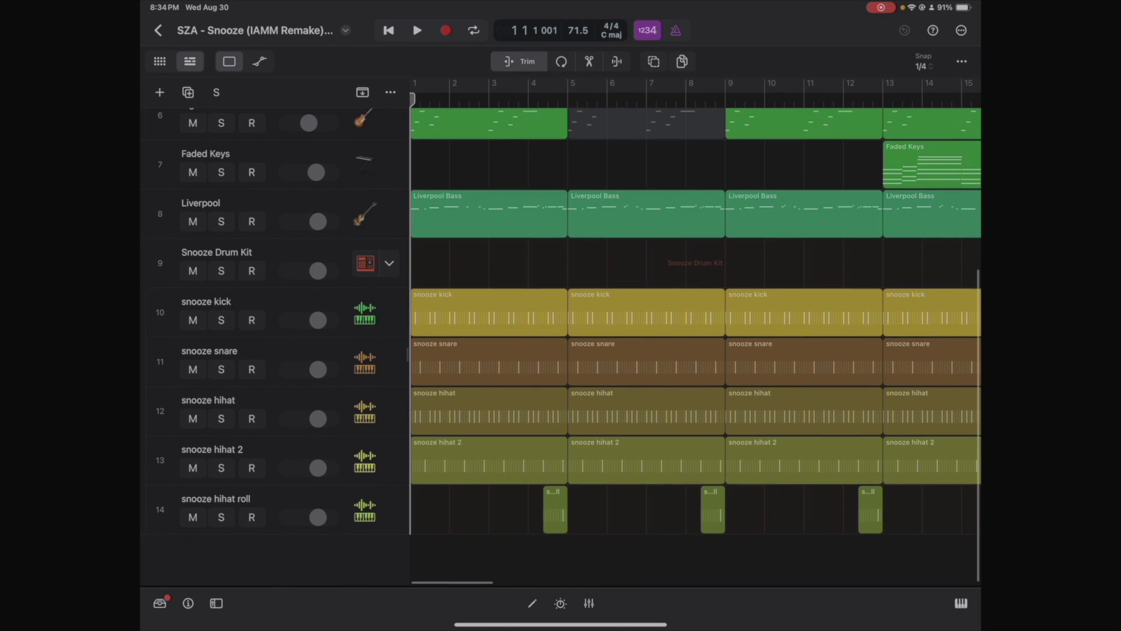
scroll(560, 344, "up", 5)
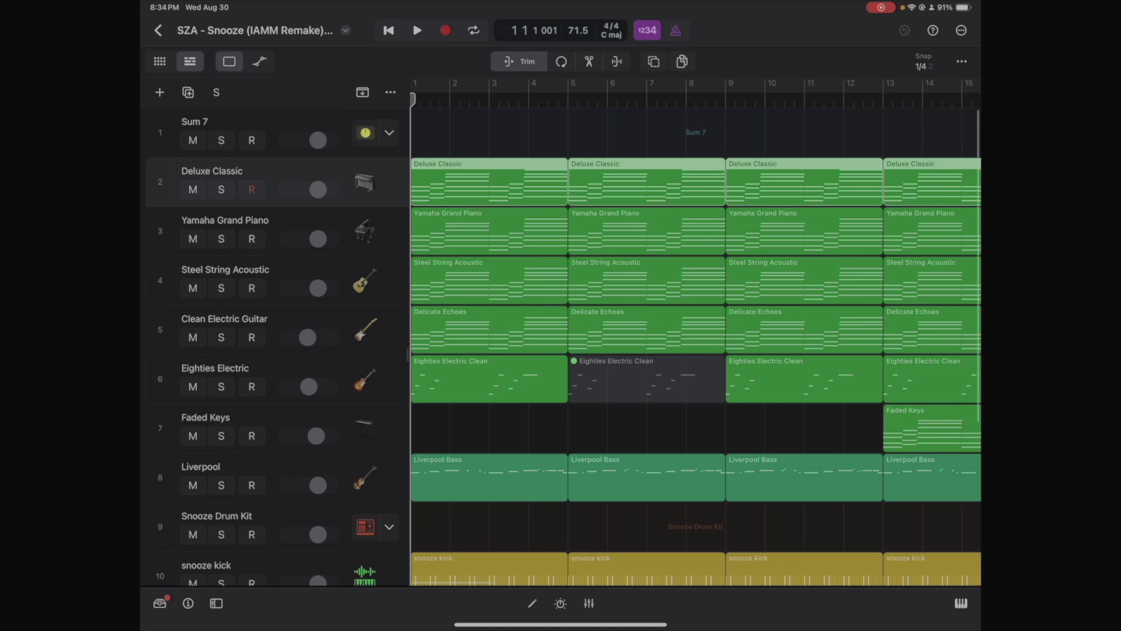
key("space")
scroll(560, 344, "down", 5)
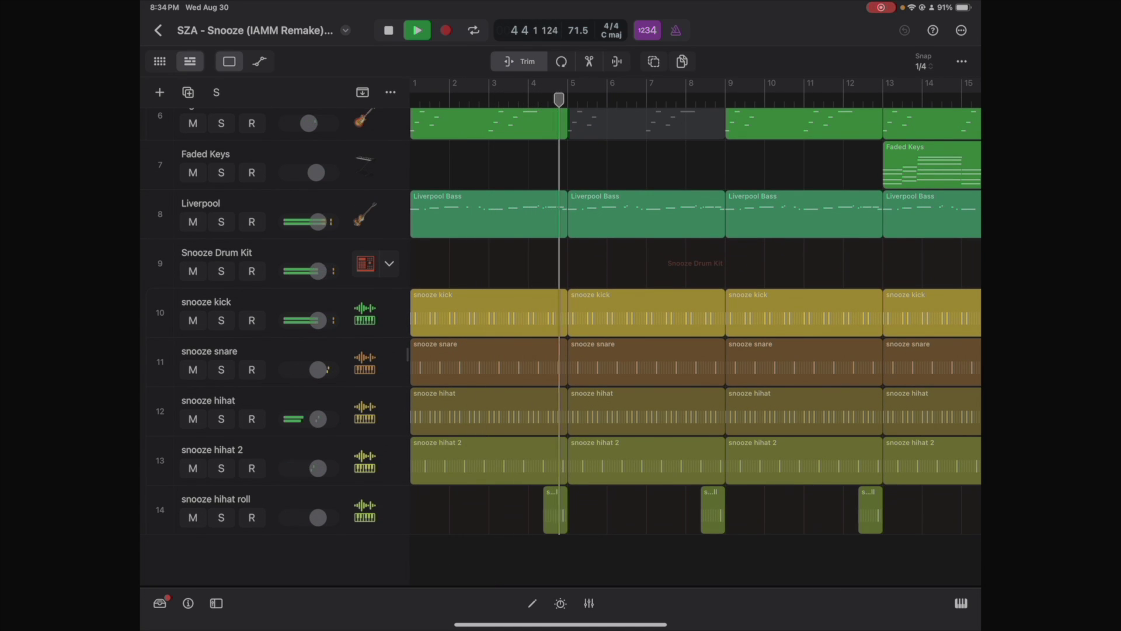
key("space")
scroll(561, 345, "up", 5)
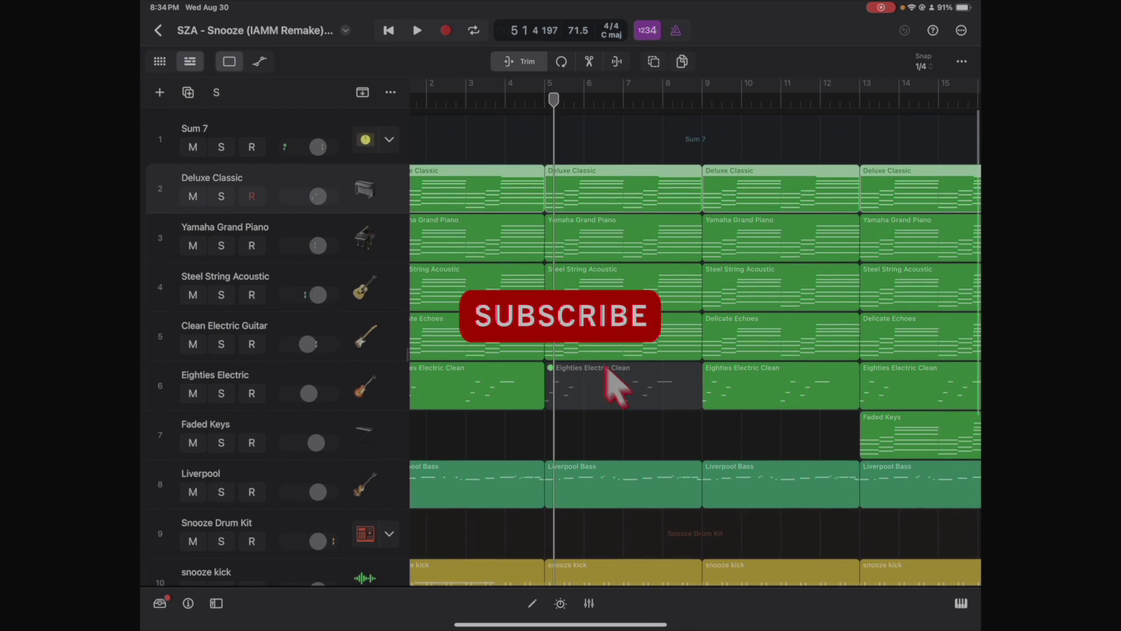
scroll(561, 345, "down", 2)
scroll(561, 344, "up", 3)
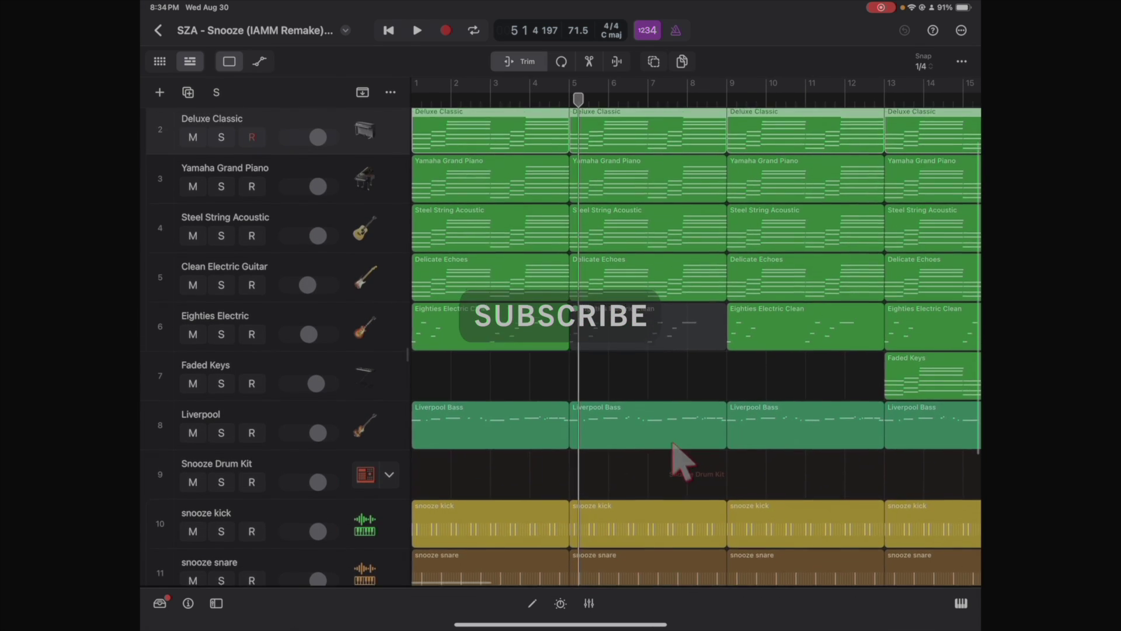
Open the mixer below the tracks (X) and scroll through the channel strips.
key("x")
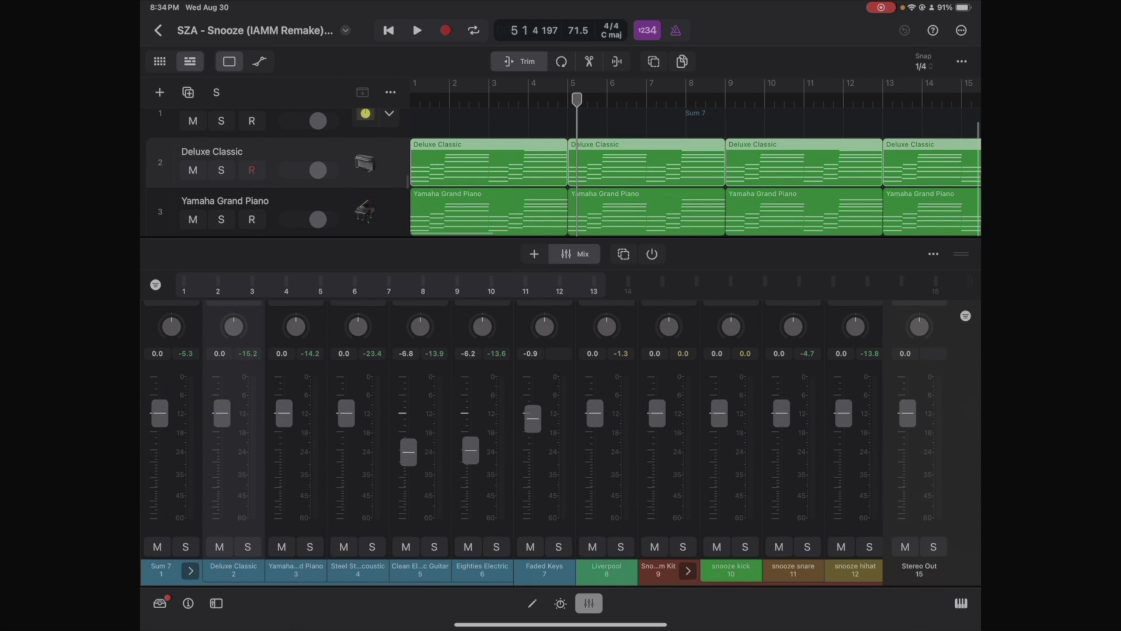
scroll(561, 409, "up", 5)
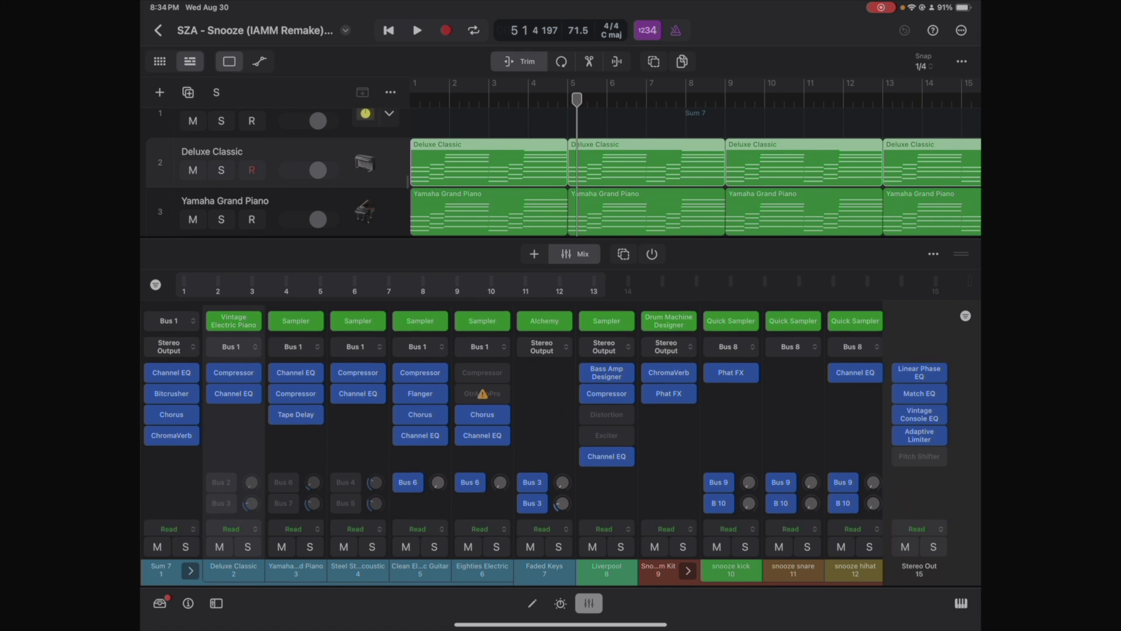
scroll(695, 170, "down", 3)
scroll(561, 172, "down", 2)
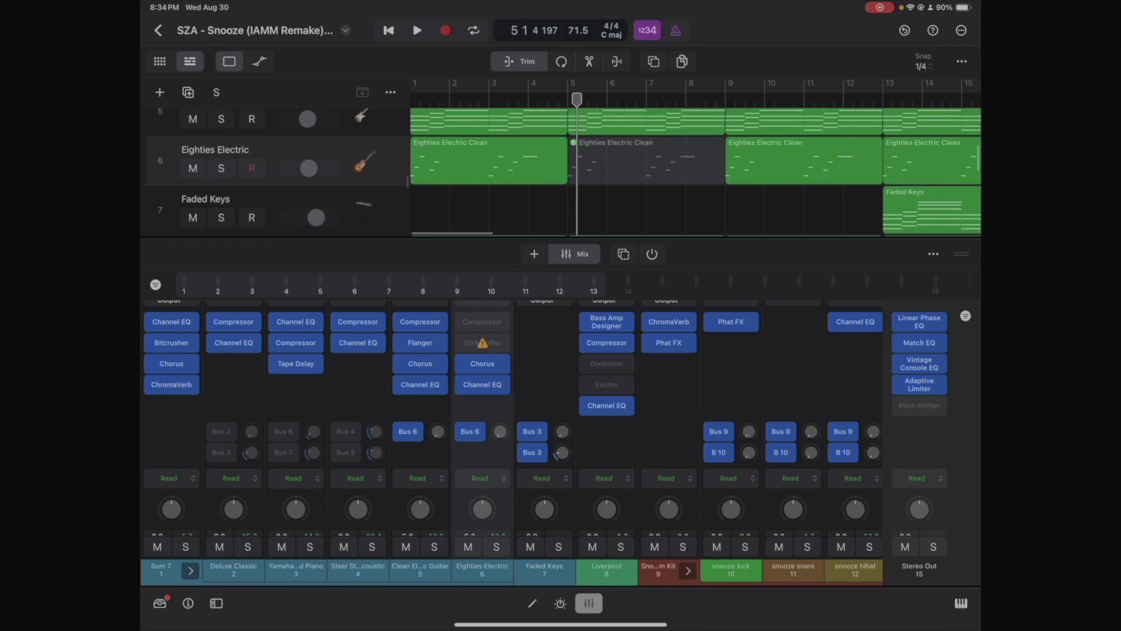
Solo and then unsolo Eighties Electric, then select the Liverpool channel.
left_click(222, 159)
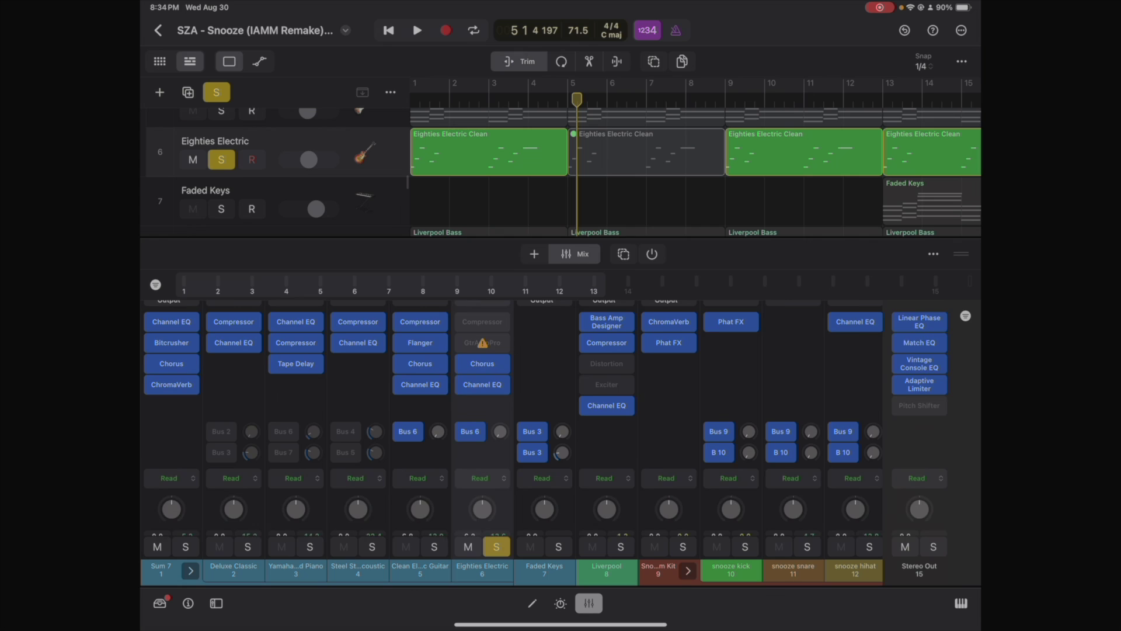
scroll(546, 417, "up", 2)
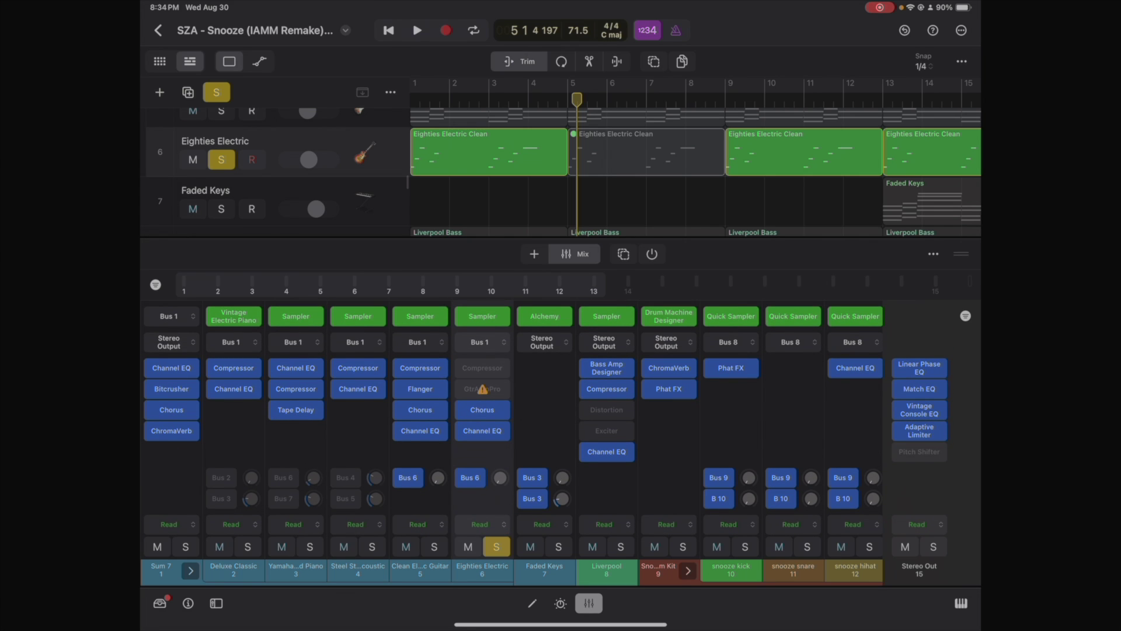
scroll(546, 417, "down", 3)
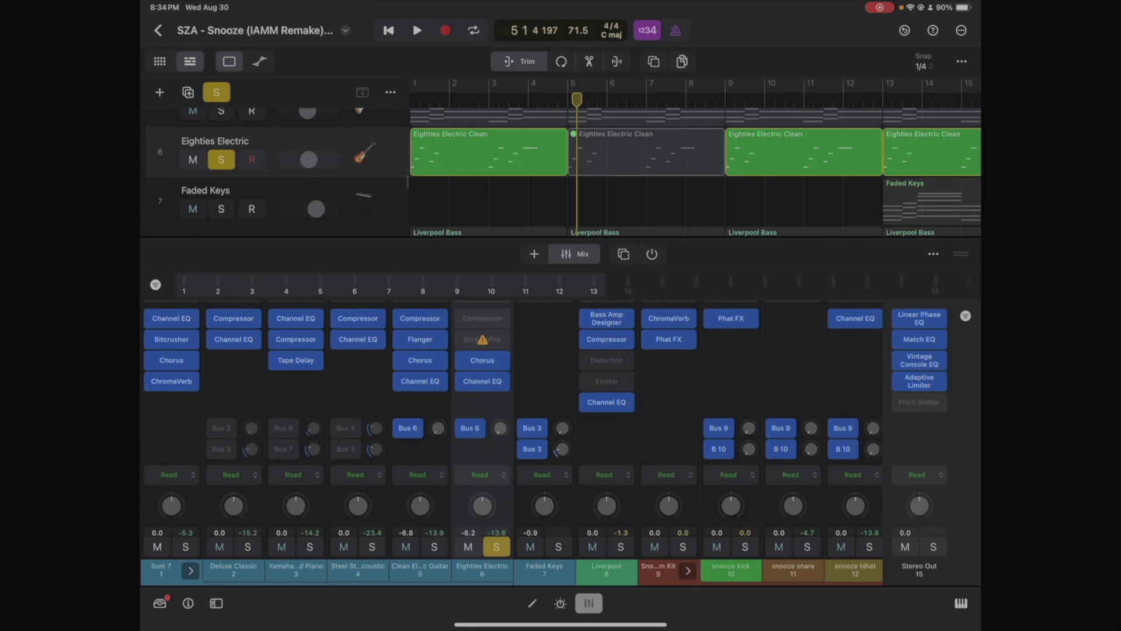
scroll(546, 417, "down", 1)
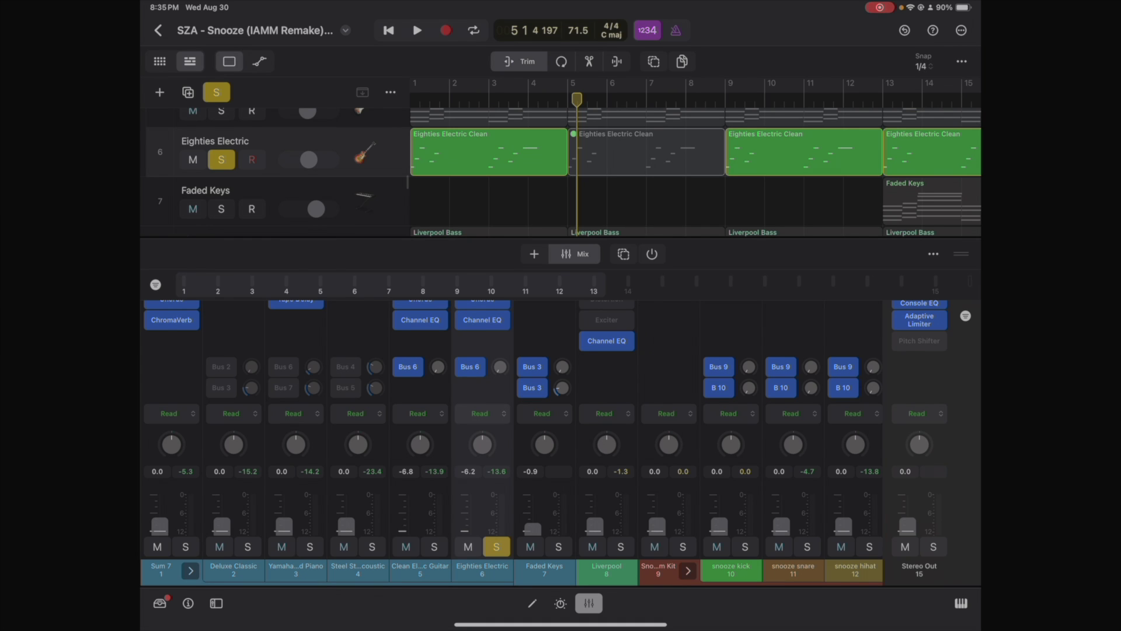
left_click(216, 92)
scroll(275, 175, "down", 2)
left_click(233, 170)
scroll(561, 409, "up", 4)
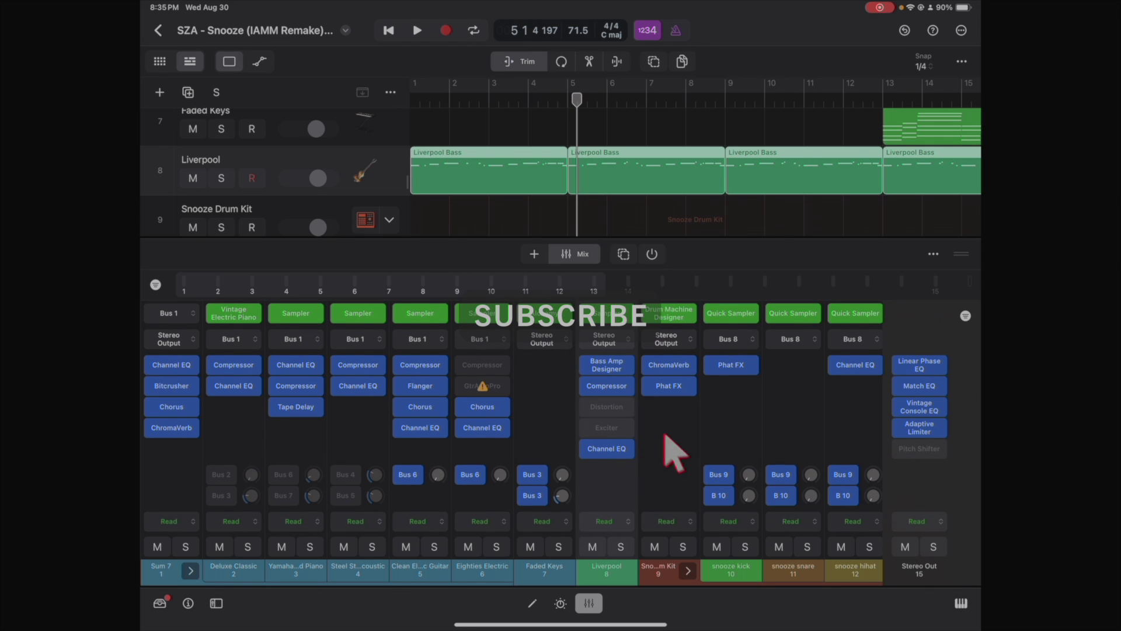
On Liverpool's plug-ins, switch Distortion and Exciter on then off, then show Tracks again.
left_click(560, 603)
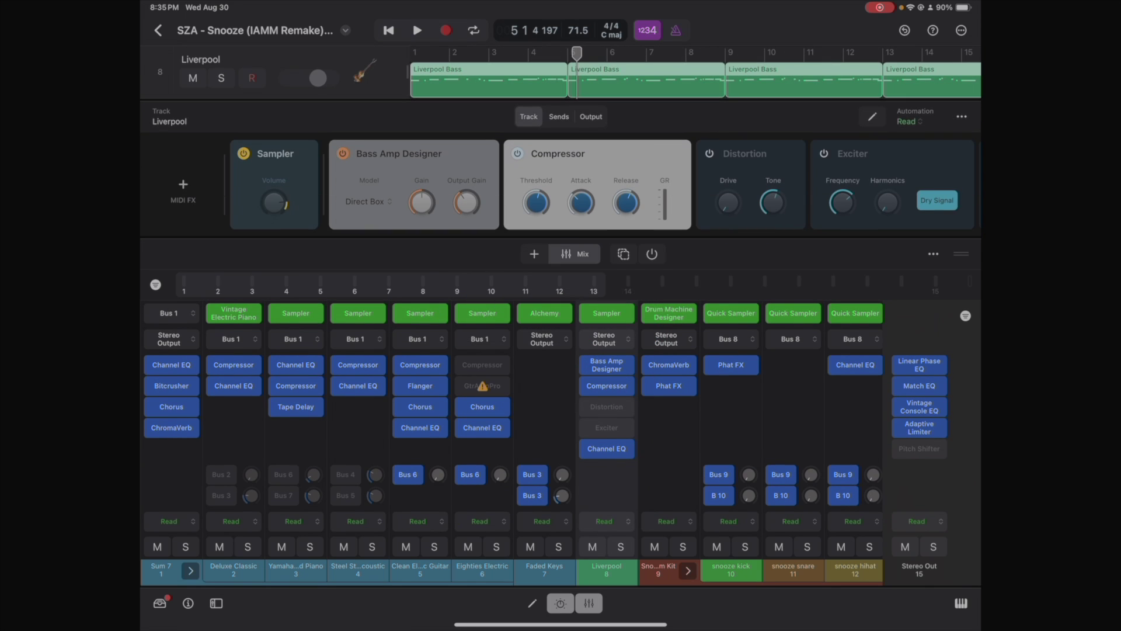
left_click(710, 153)
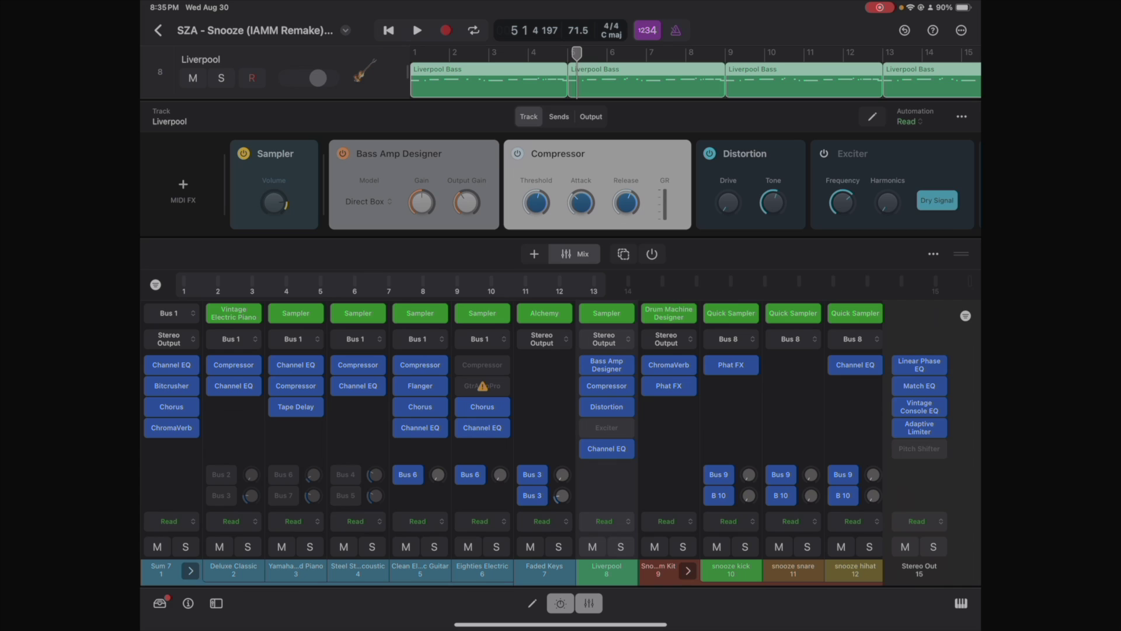
left_click(824, 153)
left_click(824, 153)
left_click(709, 153)
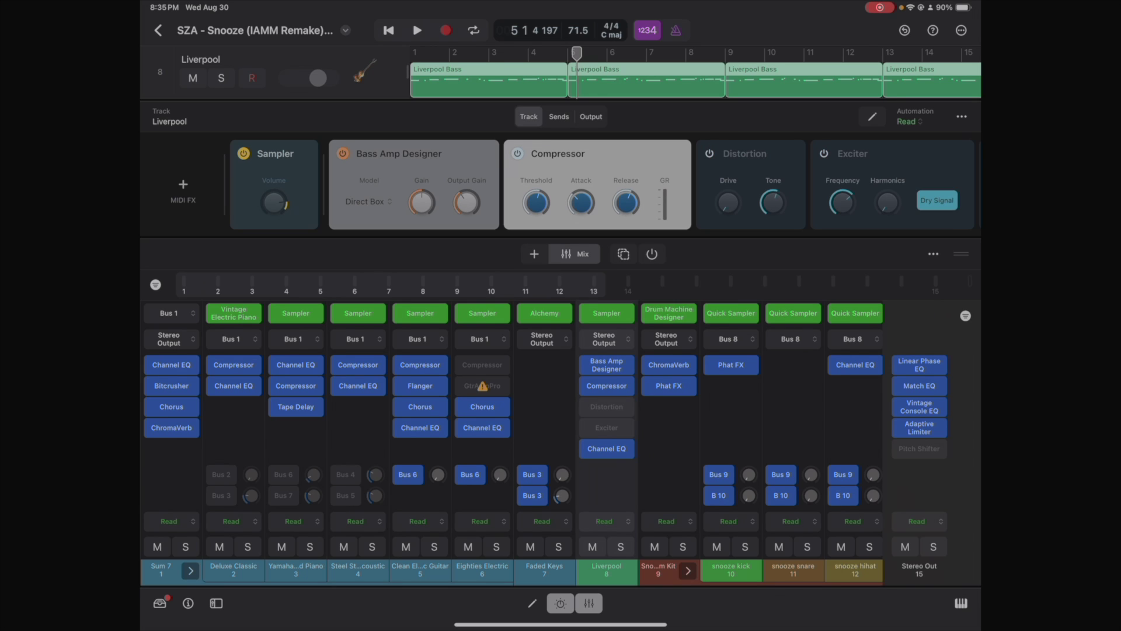
scroll(545, 418, "up", 2)
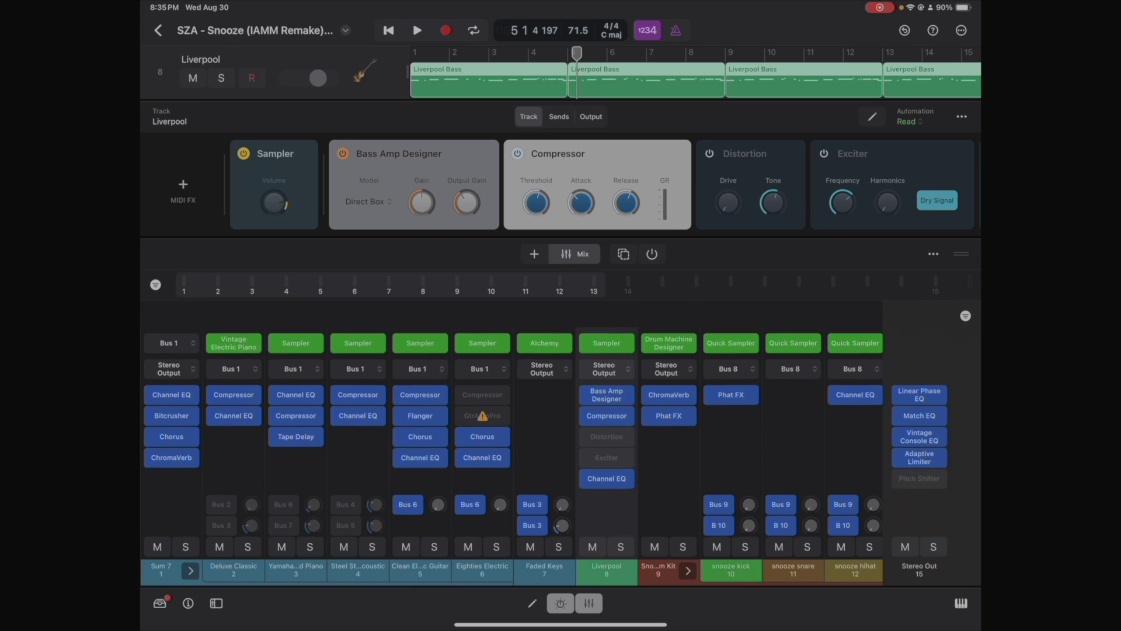
left_click(560, 602)
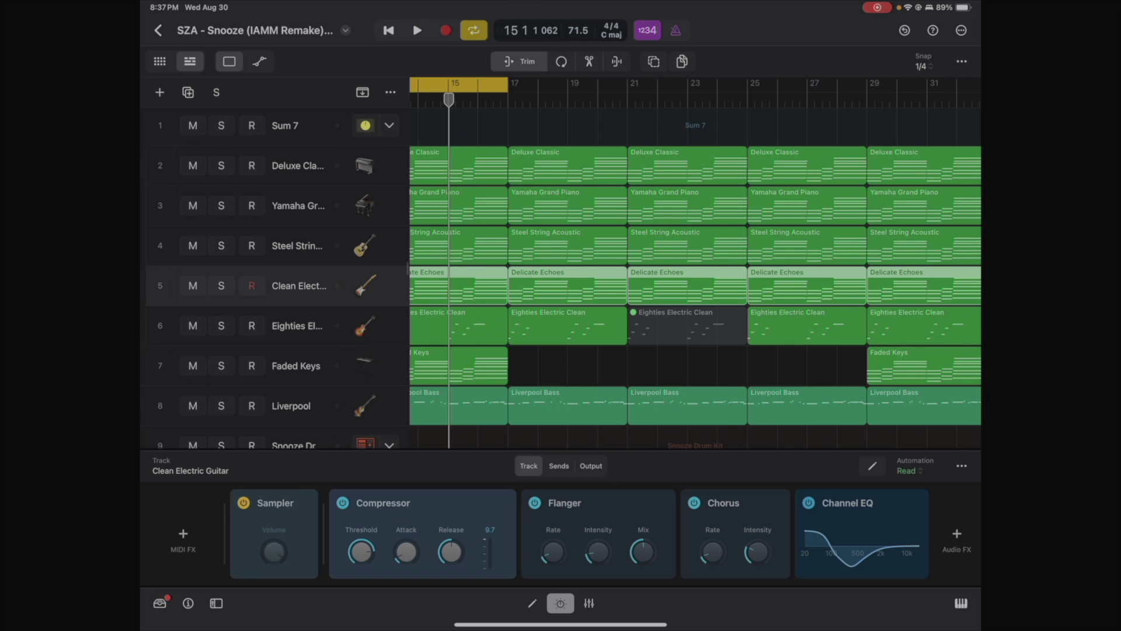
Select the Delicate Echoes region at bar 21, turn Cycle off, and zoom to fit all 14 tracks.
scroll(694, 263, "left", 3)
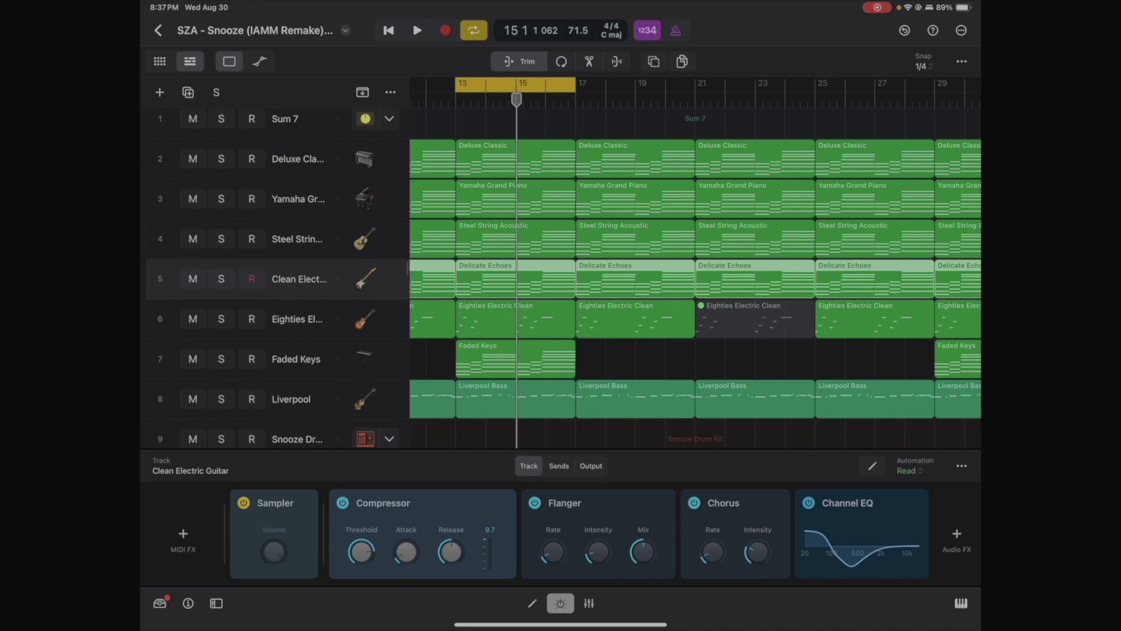
left_click(755, 281)
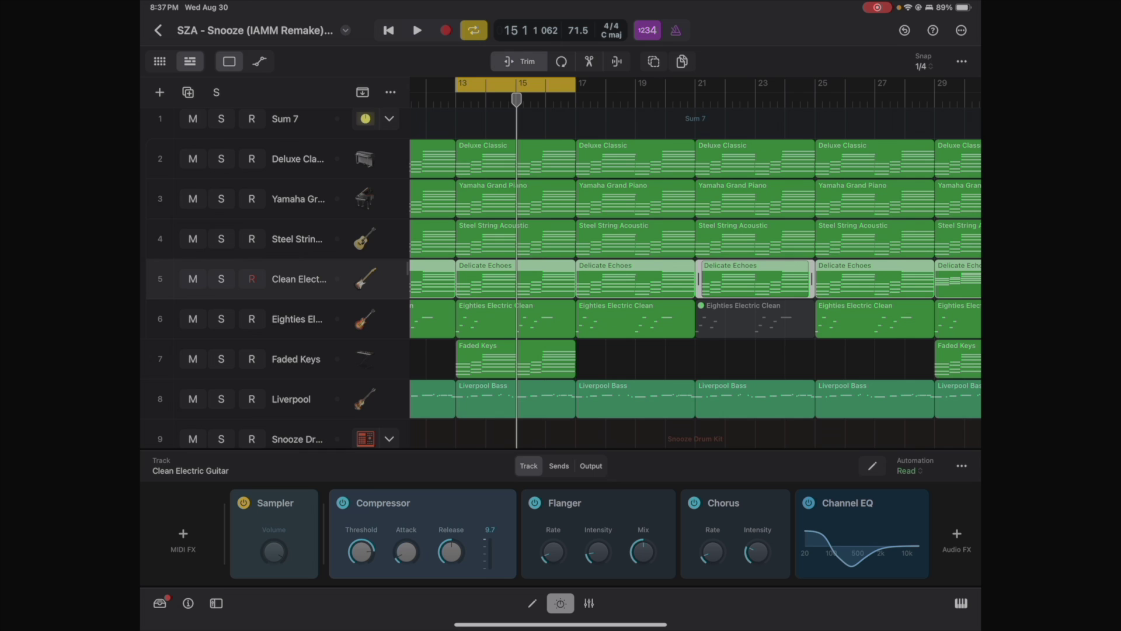
scroll(695, 278, "down", 4)
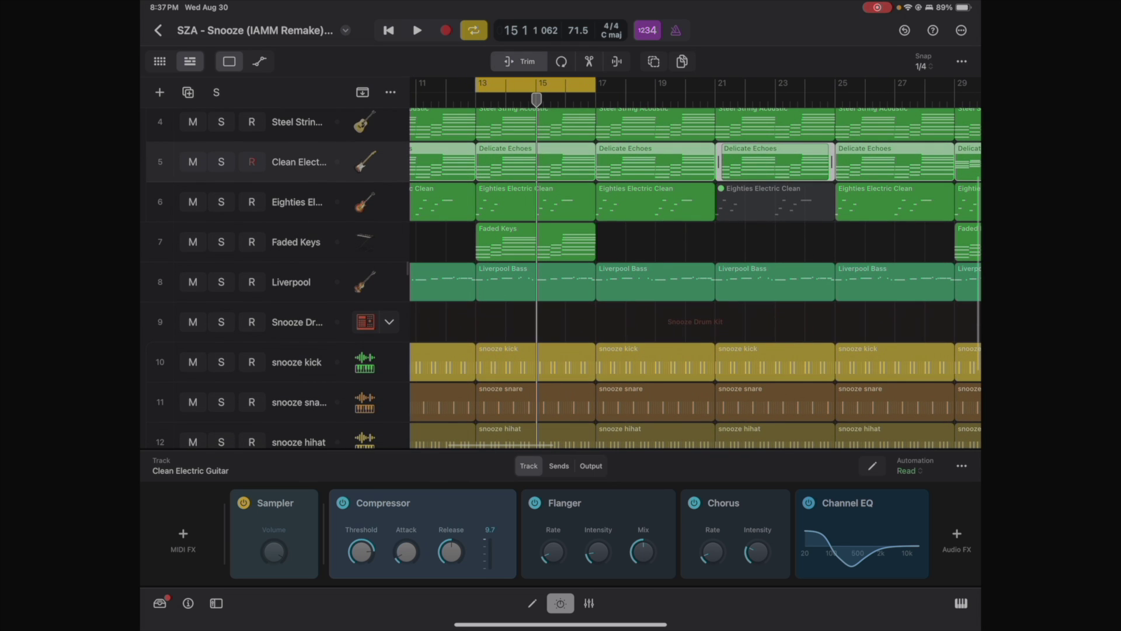
key("c")
key("b")
key("z")
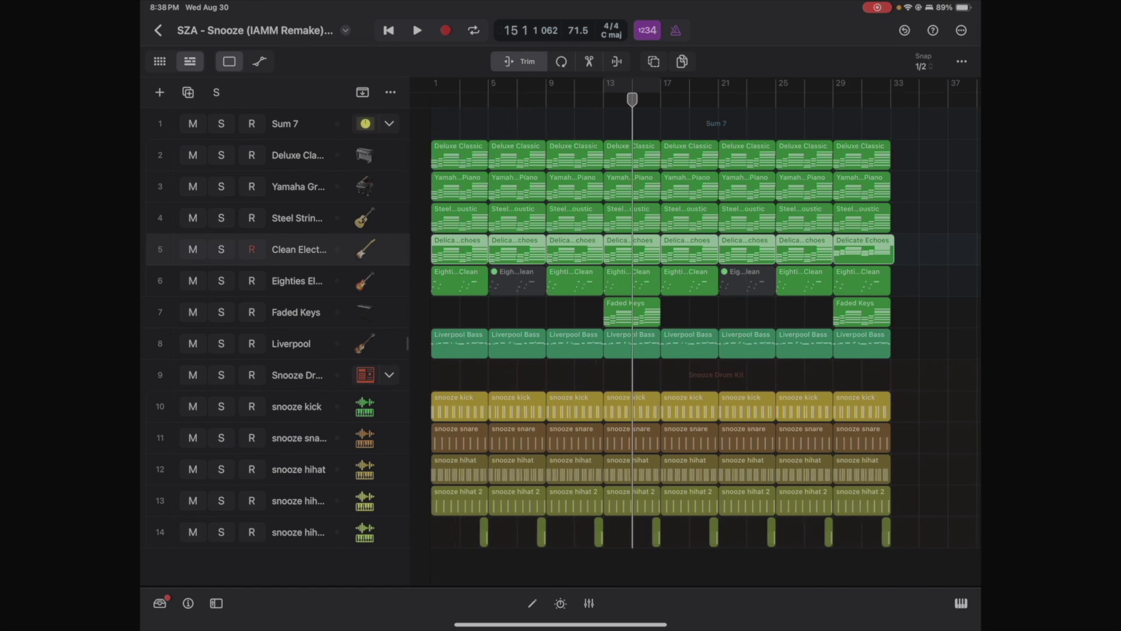